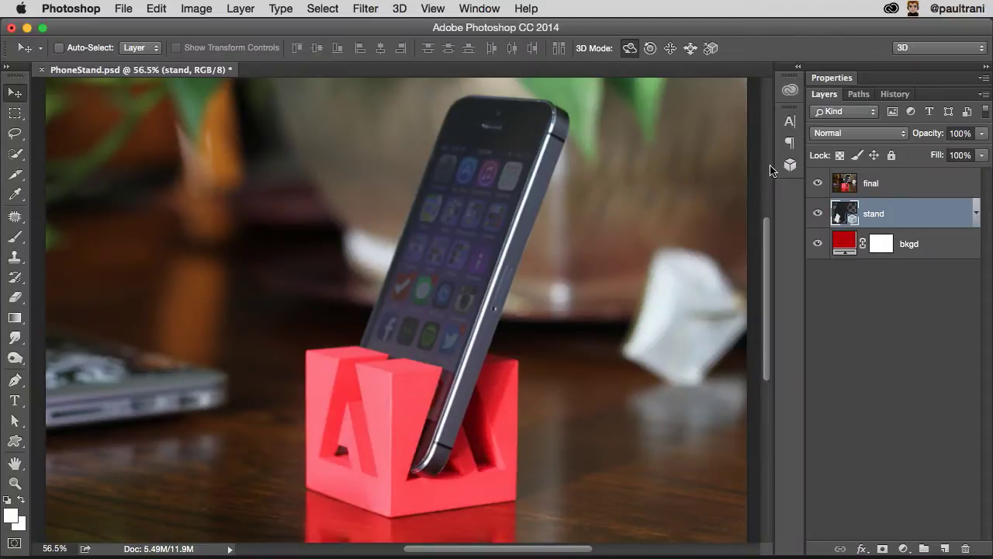
# Step: Hide the 'final' layer to reveal the 3D phone-and-stand model over the red background
pyautogui.click(818, 183)
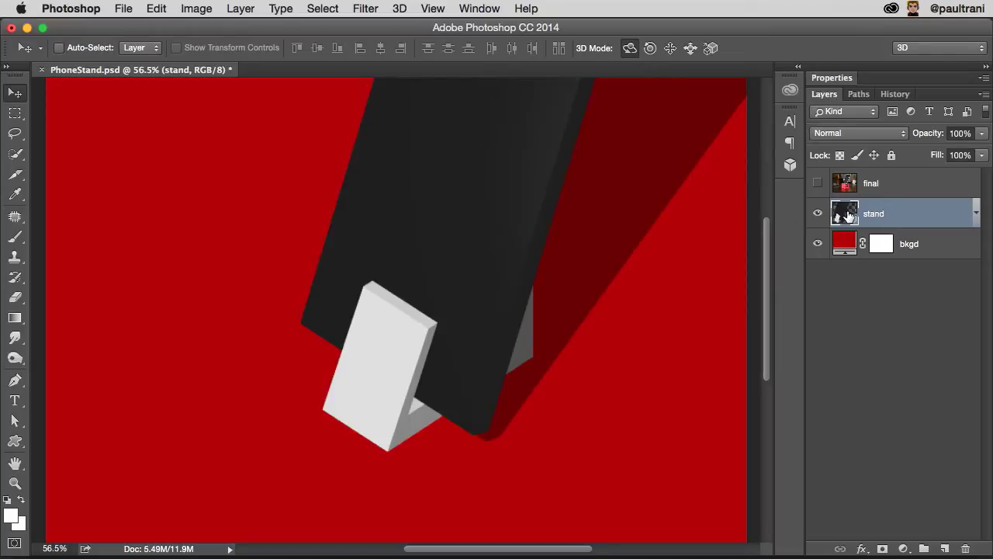
# Step: Orbit the 3D scene's Current View camera to face the stand head-on
pyautogui.click(799, 68)
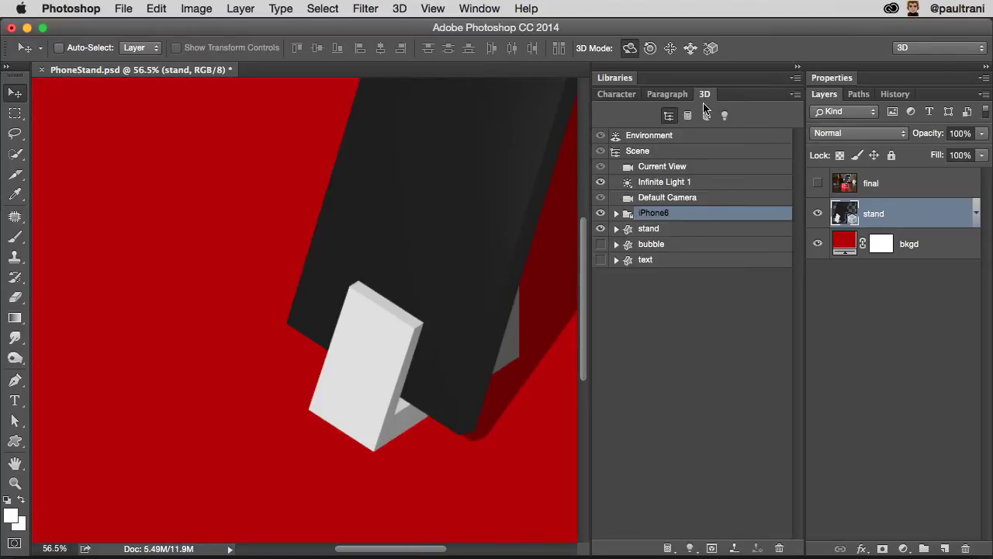
pyautogui.click(679, 169)
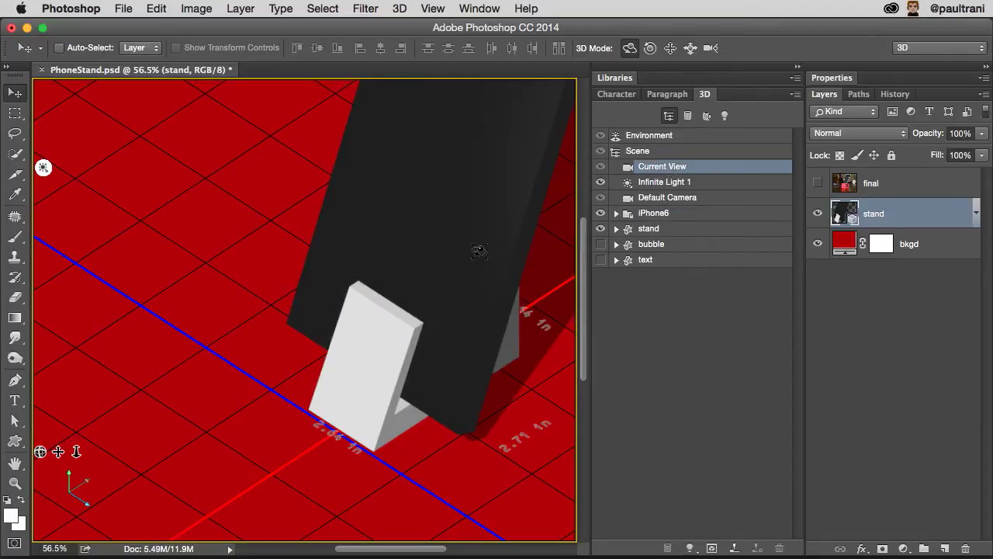
pyautogui.moveTo(445, 256); pyautogui.dragTo(304, 287)
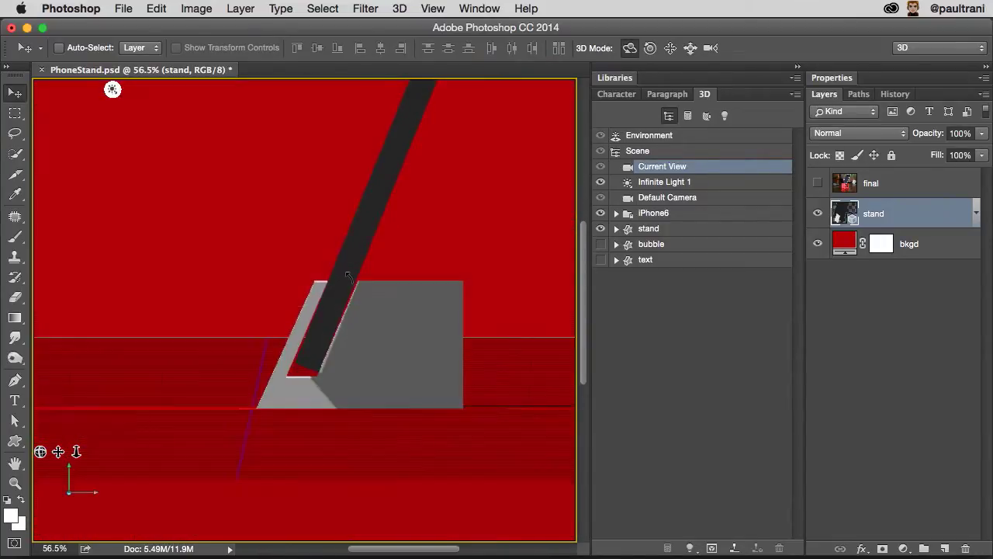
# Step: Hide the iPhone6 model and select the stand object
pyautogui.click(651, 215)
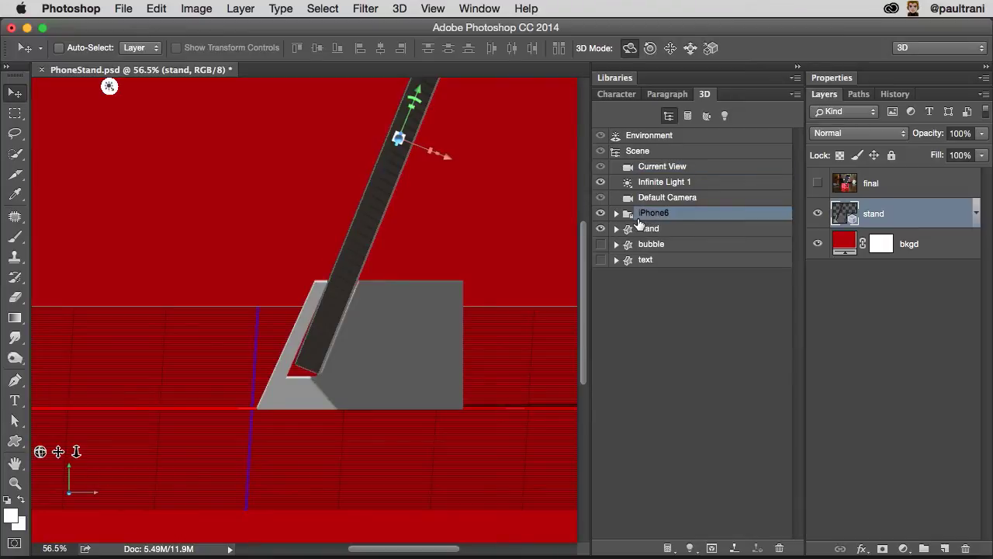
pyautogui.click(600, 214)
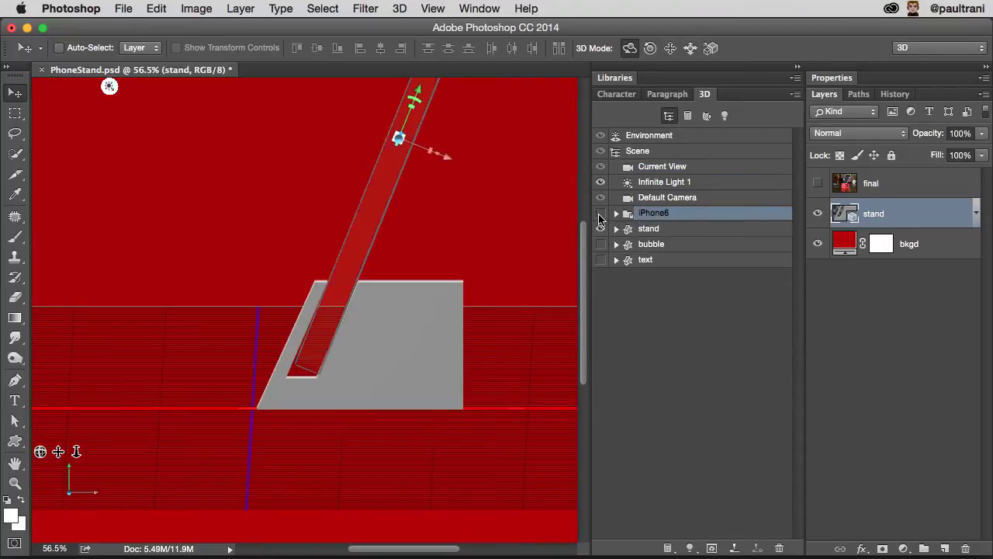
pyautogui.click(645, 231)
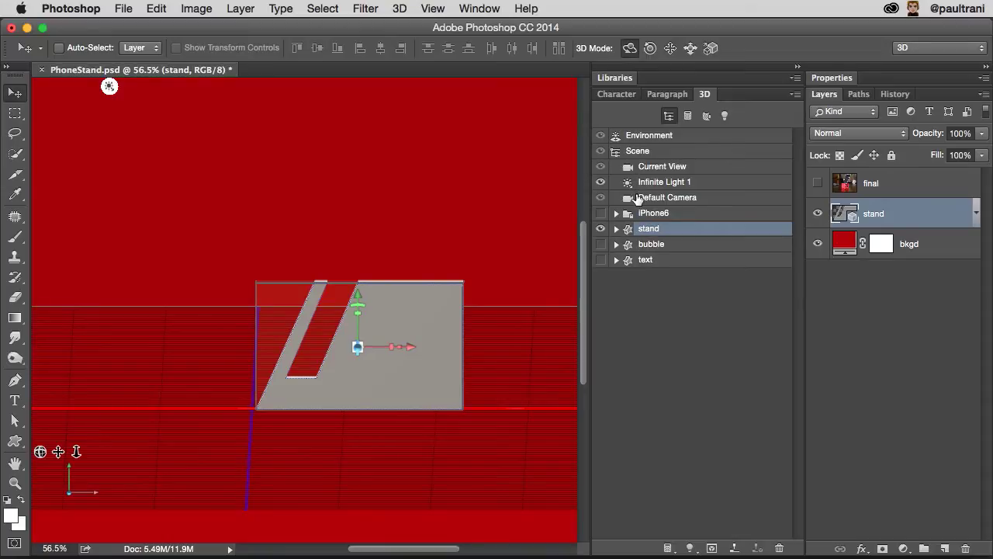
pyautogui.press('u')
pyautogui.rightClick(516, 211)
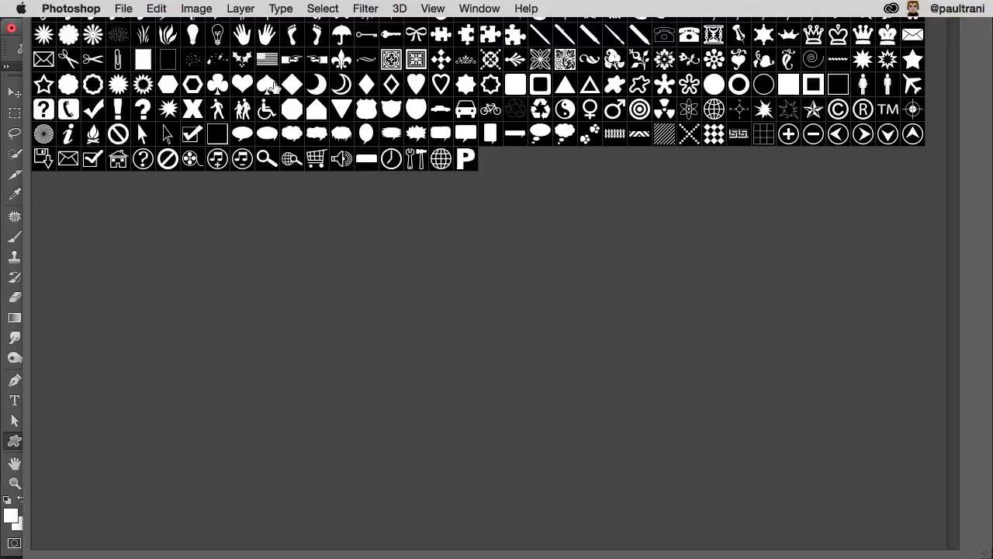
pyautogui.click(243, 84)
pyautogui.press('Return')
pyautogui.moveTo(231, 204); pyautogui.dragTo(487, 477)
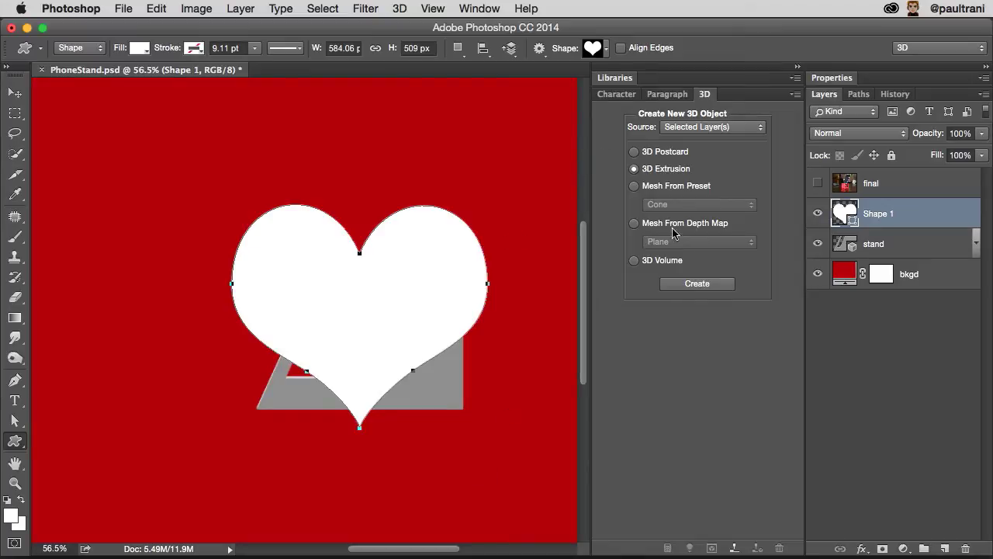
pyautogui.click(696, 284)
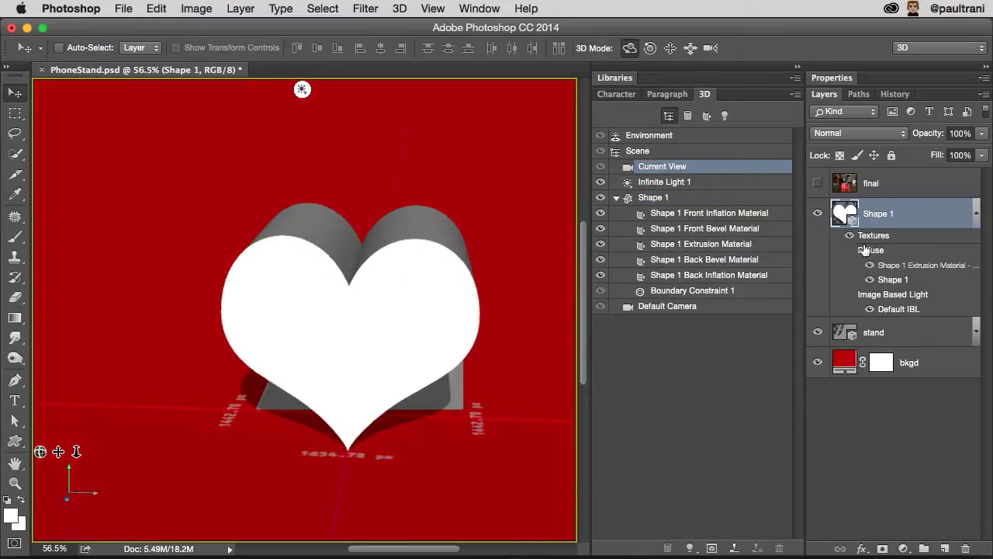
pyautogui.click(966, 549)
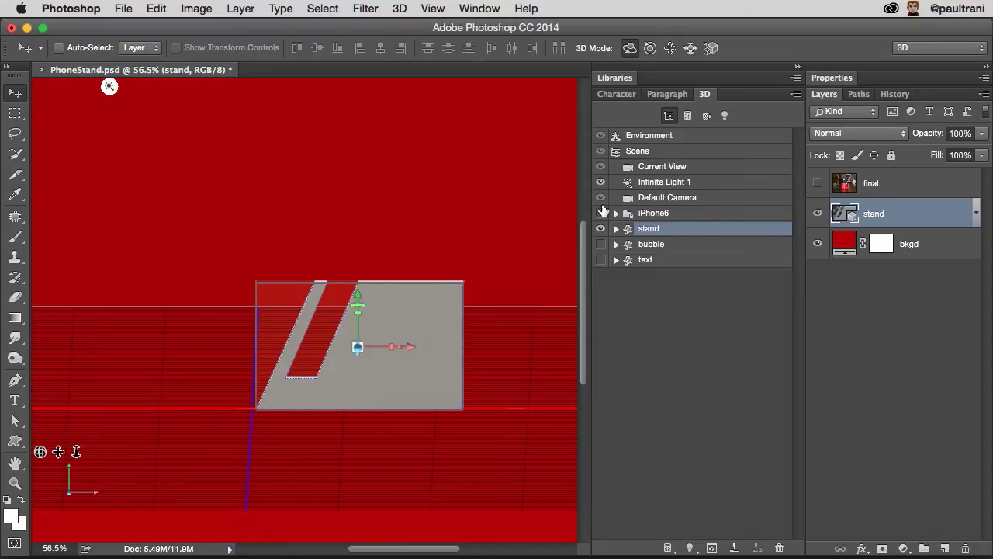
# Step: Hide the iPhone6 and open the stand mesh's source shape as Shape 13.psb
pyautogui.click(601, 212)
pyautogui.click(887, 81)
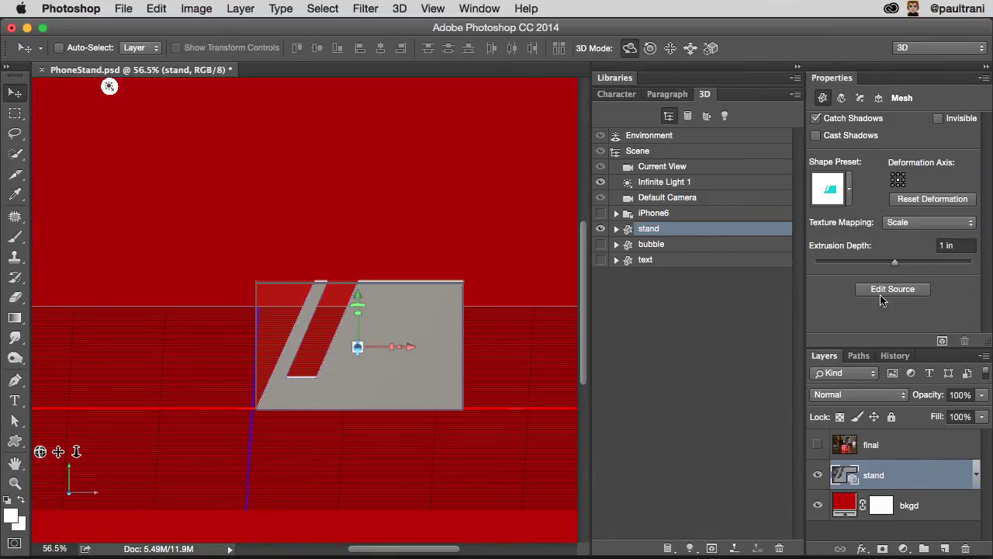
pyautogui.click(882, 288)
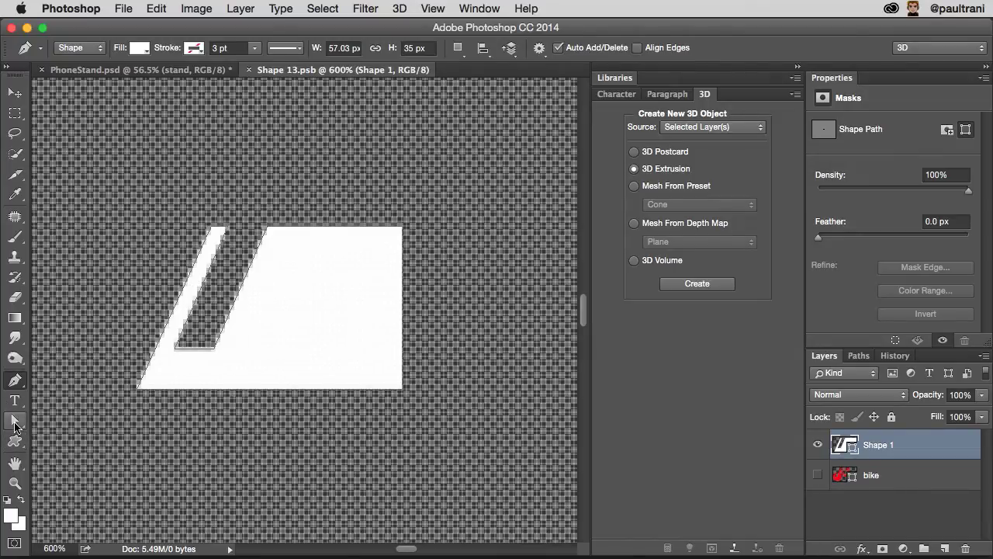
# Step: Nudge the outline's lower-left and right-edge anchors with Direct Selection, then restore them
pyautogui.click(14, 419)
pyautogui.click(63, 433)
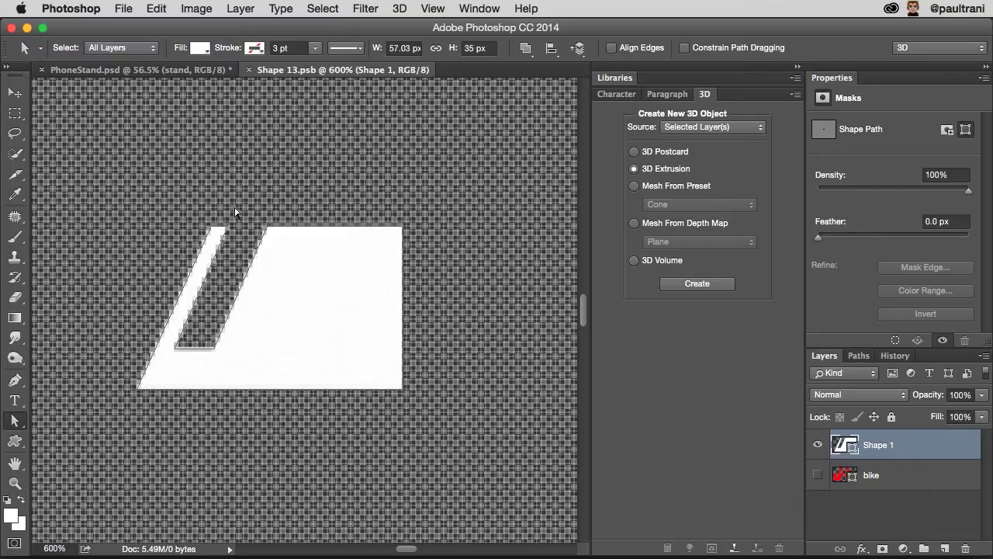
pyautogui.click(205, 245)
pyautogui.moveTo(125, 340); pyautogui.dragTo(184, 412)
pyautogui.hotkey('shift', 'Left')
pyautogui.hotkey('shift', 'Right')
pyautogui.moveTo(401, 194); pyautogui.dragTo(433, 437)
pyautogui.hotkey('shift', 'Down')
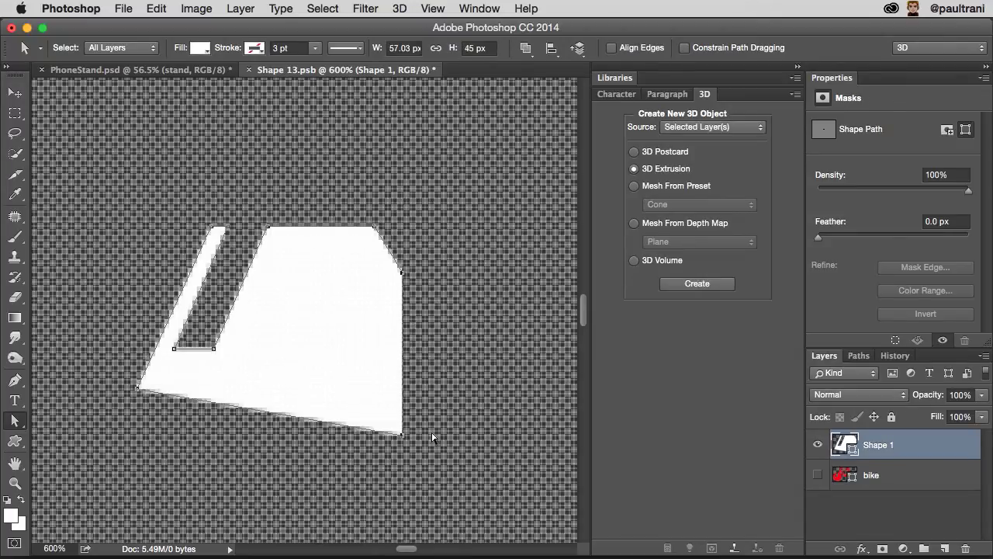
pyautogui.hotkey('shift', 'Up')
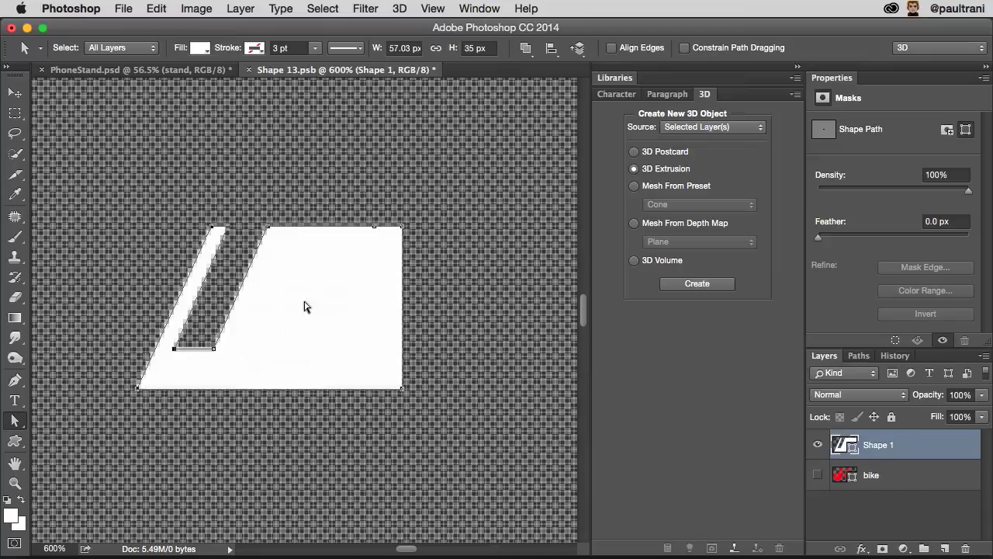
pyautogui.click(15, 92)
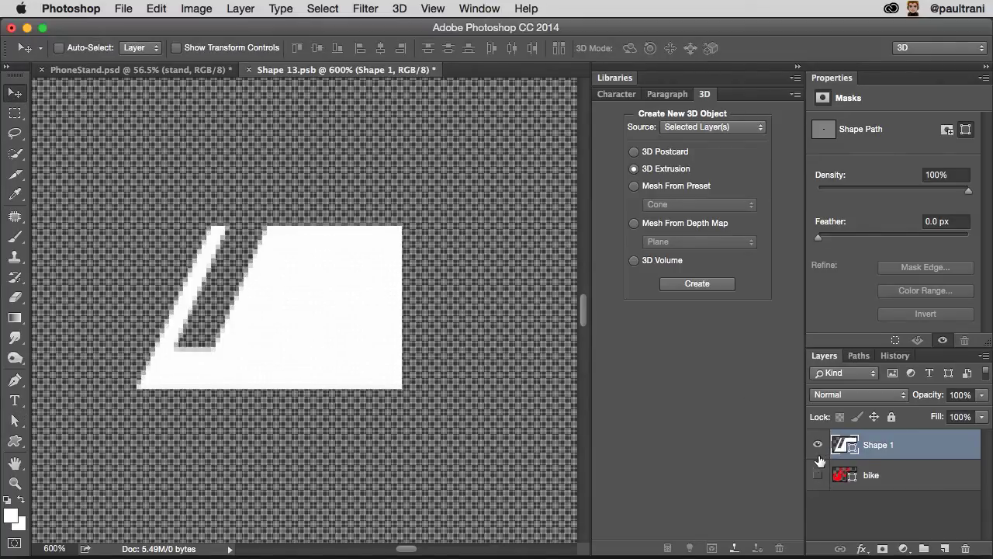
# Step: Swap the white Shape 1 layer for the visible bike layer and save Shape 13.psb
pyautogui.moveTo(829, 454); pyautogui.dragTo(966, 548)
pyautogui.click(816, 445)
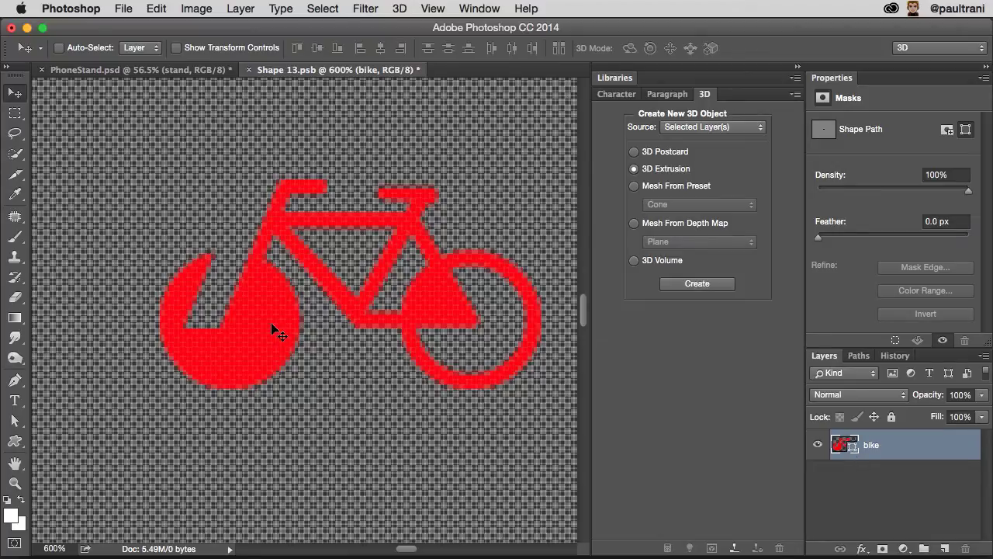
pyautogui.press('super+s')
# Step: Back in PhoneStand.psd, orbit the camera to see the bike stand in perspective, iPhone6 hidden
pyautogui.click(248, 70)
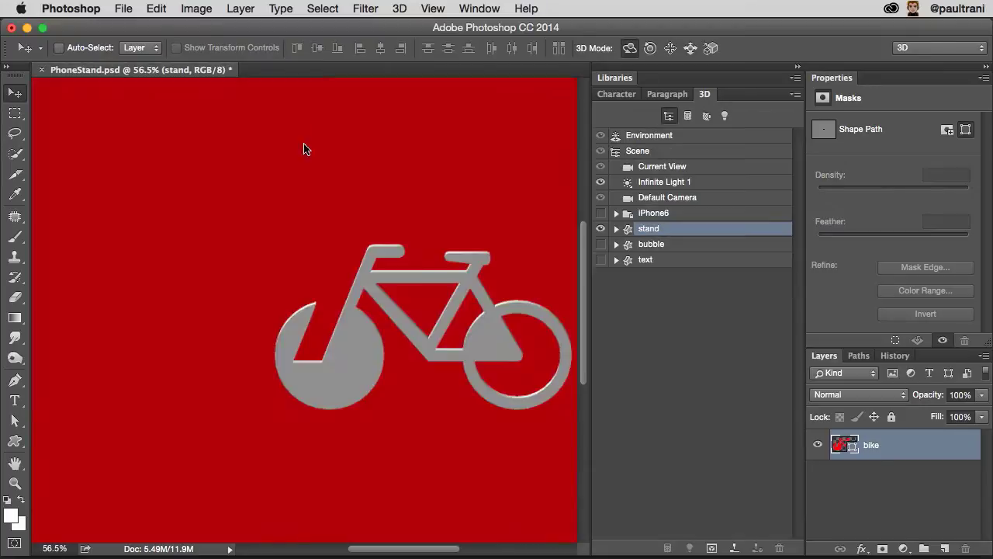
pyautogui.click(659, 167)
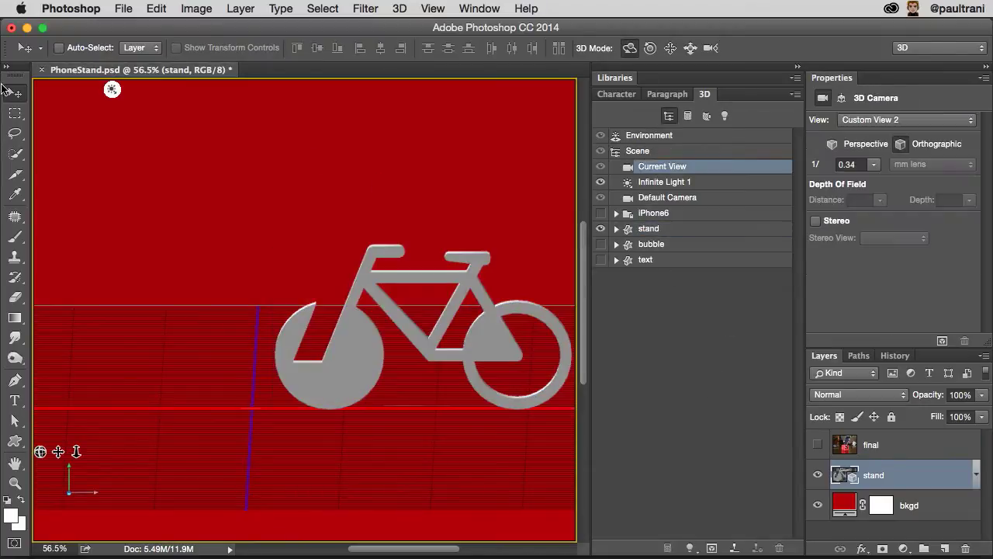
pyautogui.moveTo(249, 236); pyautogui.dragTo(395, 234)
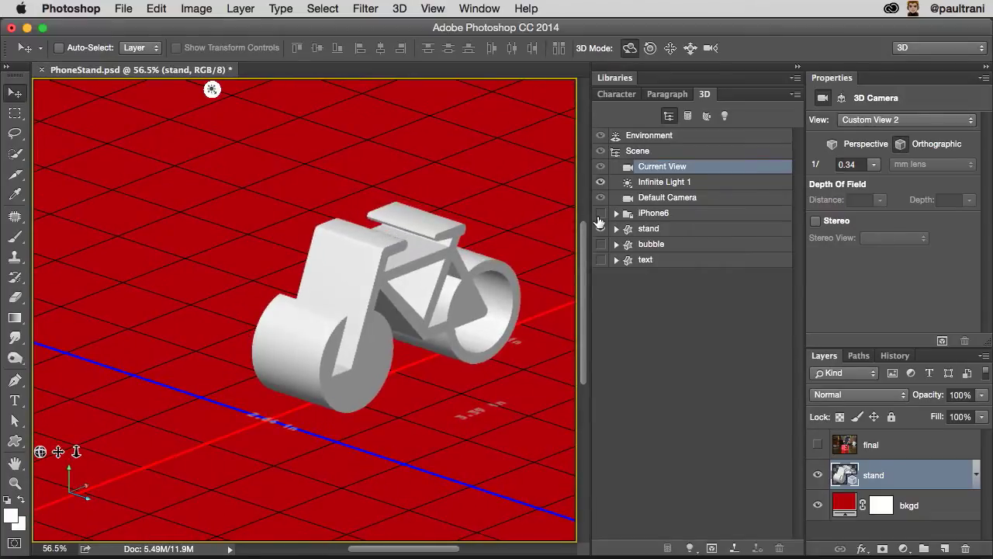
pyautogui.click(600, 214)
pyautogui.click(600, 214)
# Step: Show the speech bubble and AFK! text, hide 3D extras, and select the text model
pyautogui.click(600, 246)
pyautogui.click(649, 245)
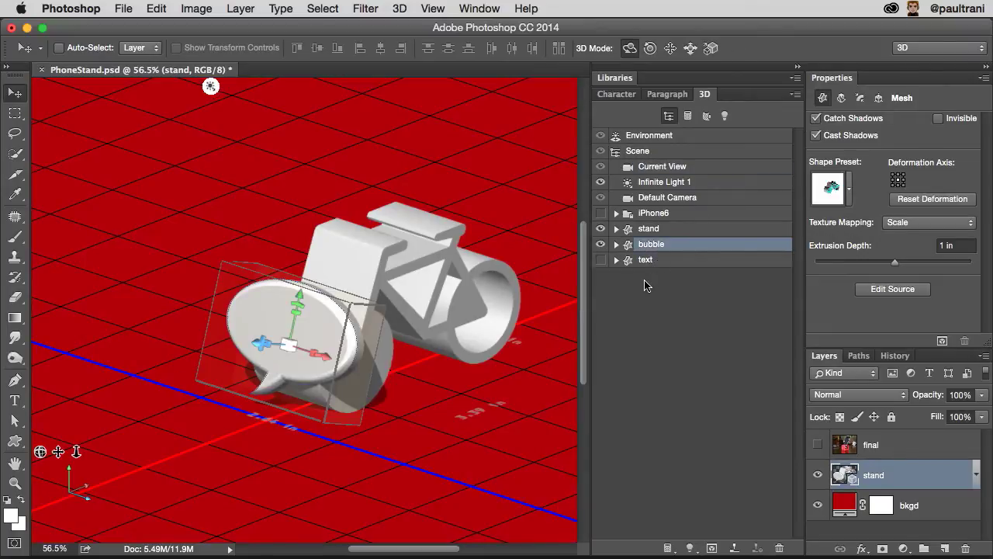
pyautogui.click(600, 260)
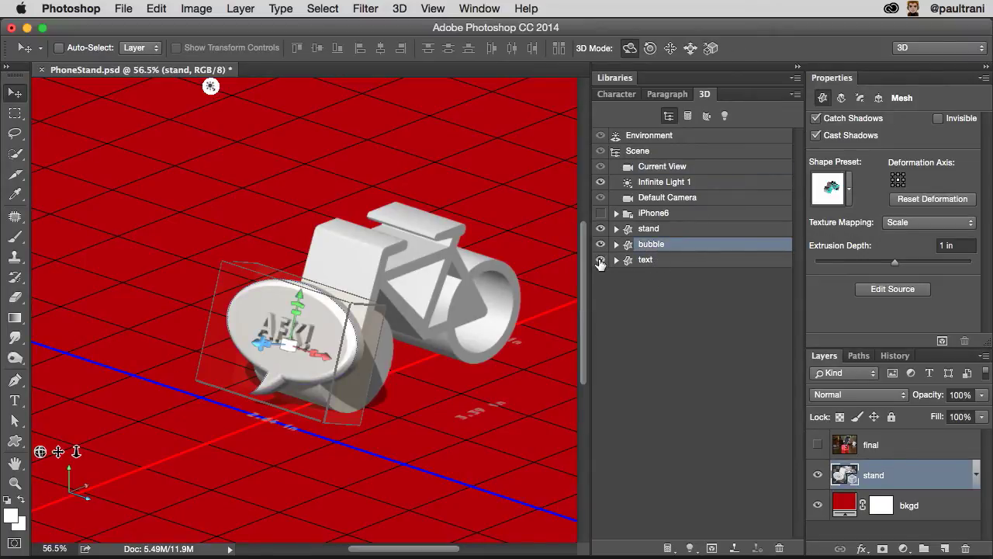
pyautogui.press('super+h')
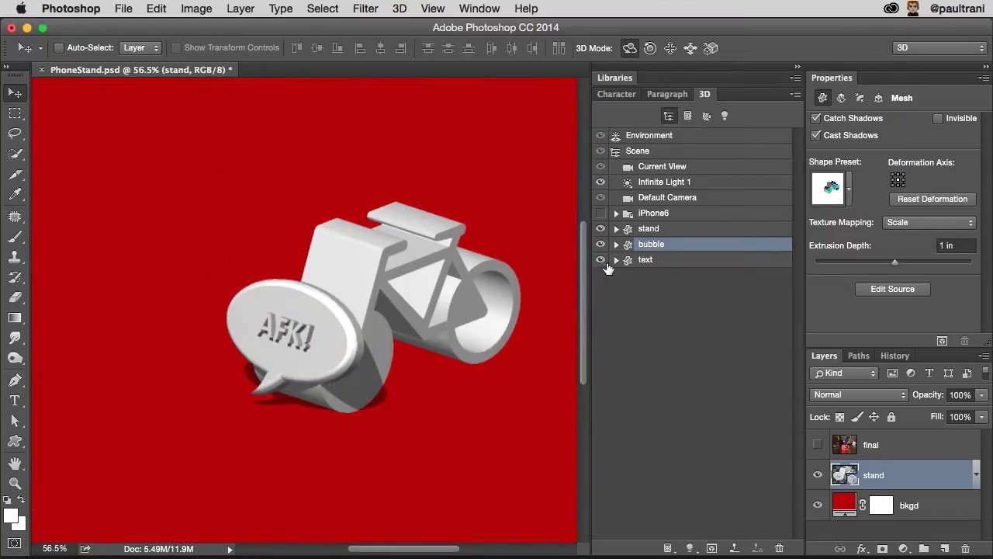
pyautogui.click(601, 214)
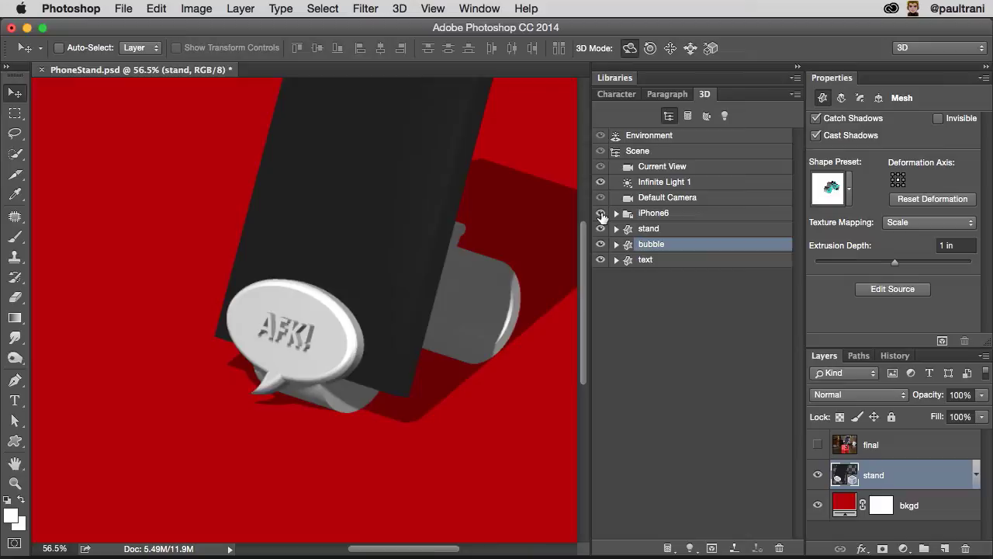
pyautogui.click(601, 214)
pyautogui.click(645, 259)
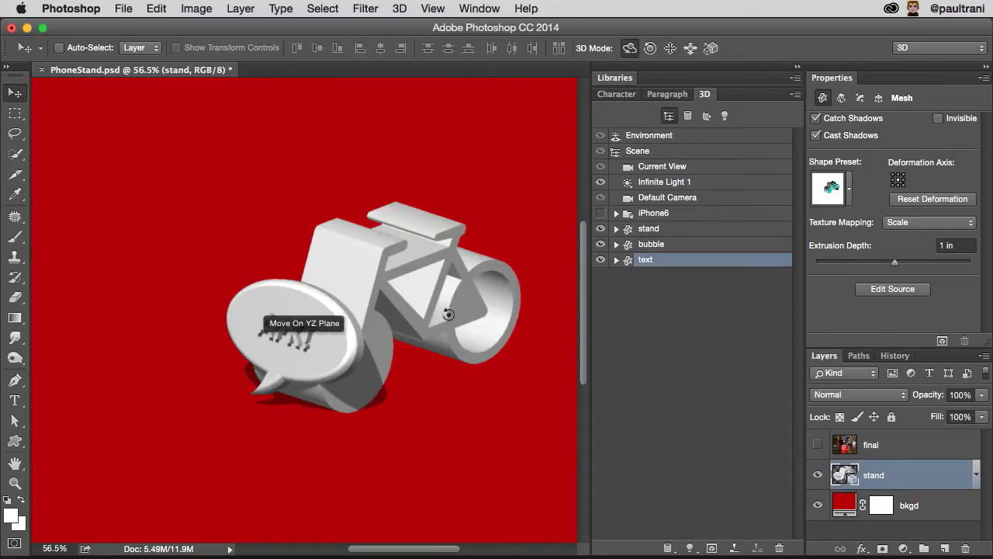
# Step: Change the bubble text source to 'Hi Mom!', then save and close Shape 14.psb
pyautogui.click(892, 288)
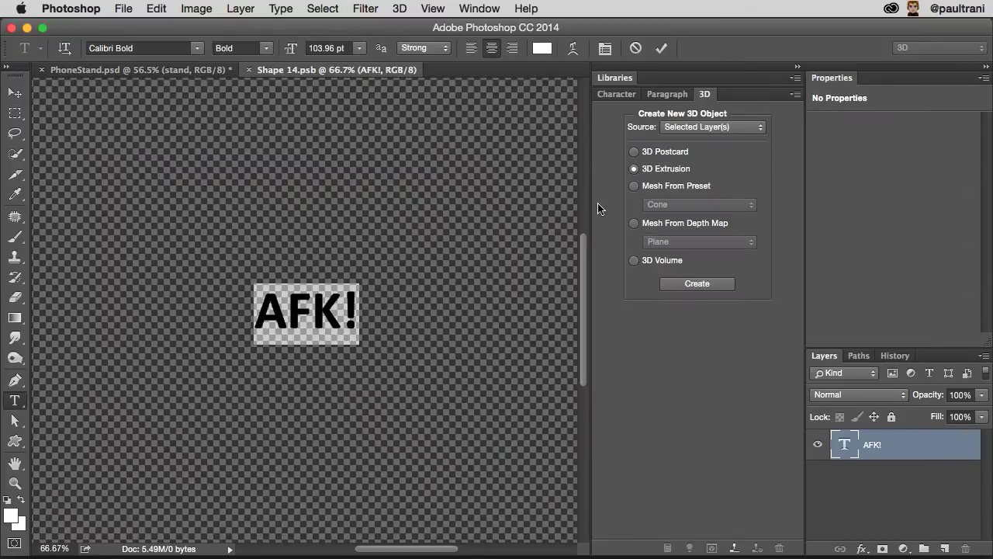
pyautogui.write('Hi Mom!')
pyautogui.click(15, 113)
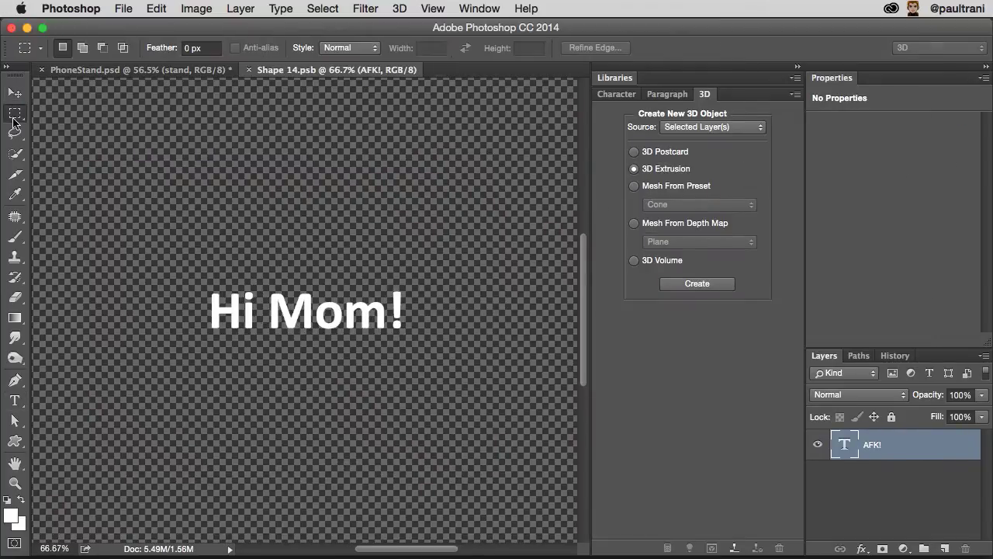
pyautogui.press('super+s')
pyautogui.press('super+w')
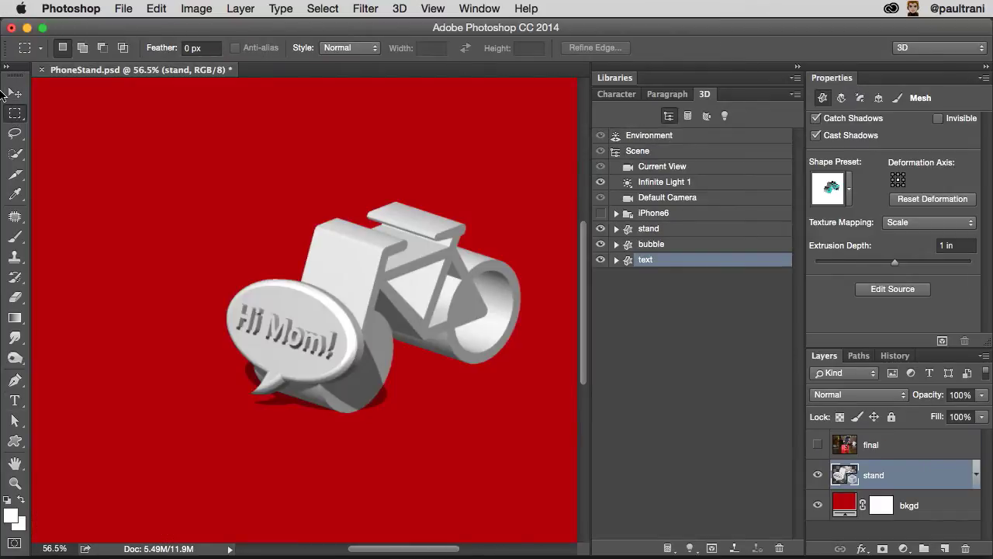
# Step: Orbit the Current View camera to see the bike stand from the side
pyautogui.click(13, 93)
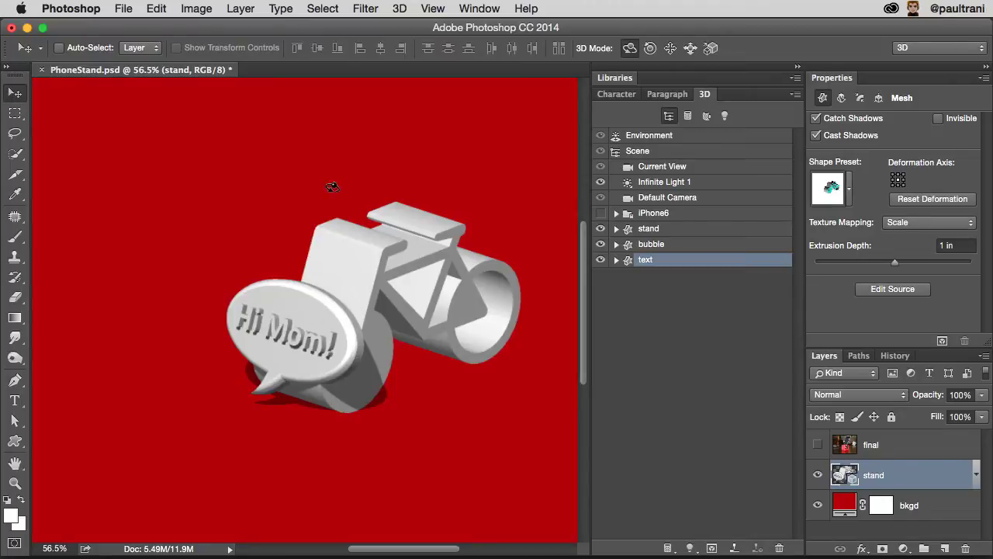
pyautogui.click(673, 166)
pyautogui.moveTo(333, 332); pyautogui.dragTo(249, 333)
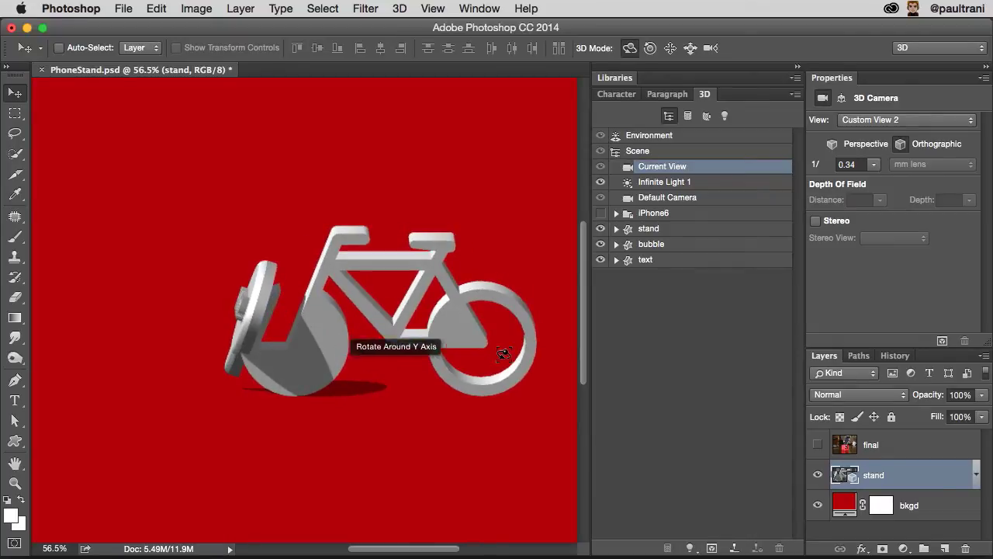
# Step: Preview the iPhone6 on the stand, hide it again, and inspect the iPhone6 and infinite light
pyautogui.click(601, 214)
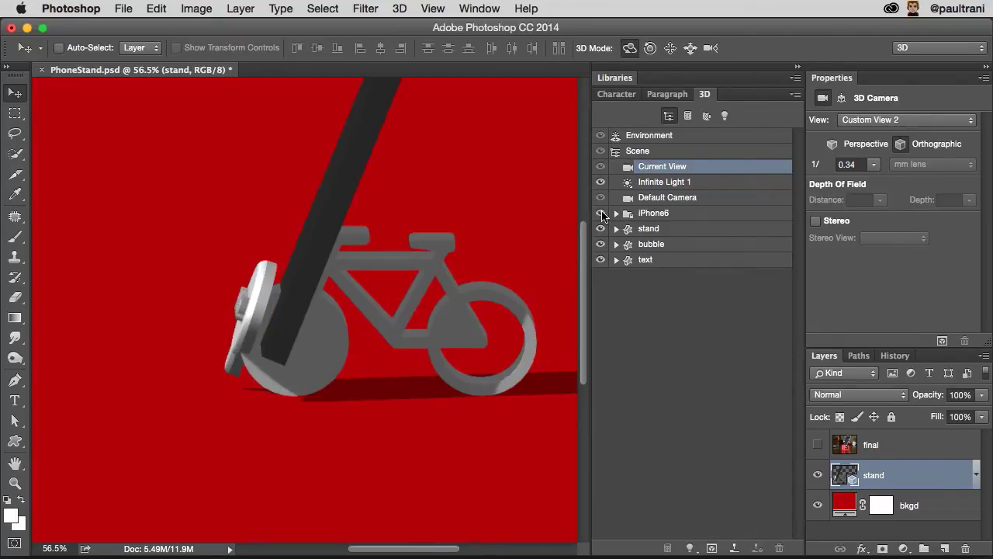
pyautogui.click(600, 213)
pyautogui.click(668, 218)
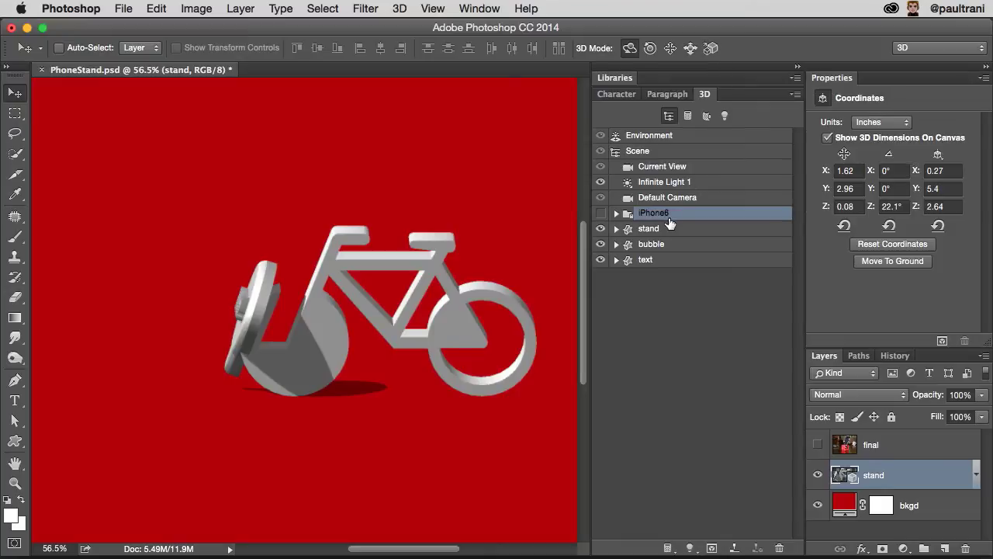
pyautogui.click(701, 185)
# Step: Open 3D Print Settings and collapse the layers and 3D panels to widen the canvas
pyautogui.click(400, 9)
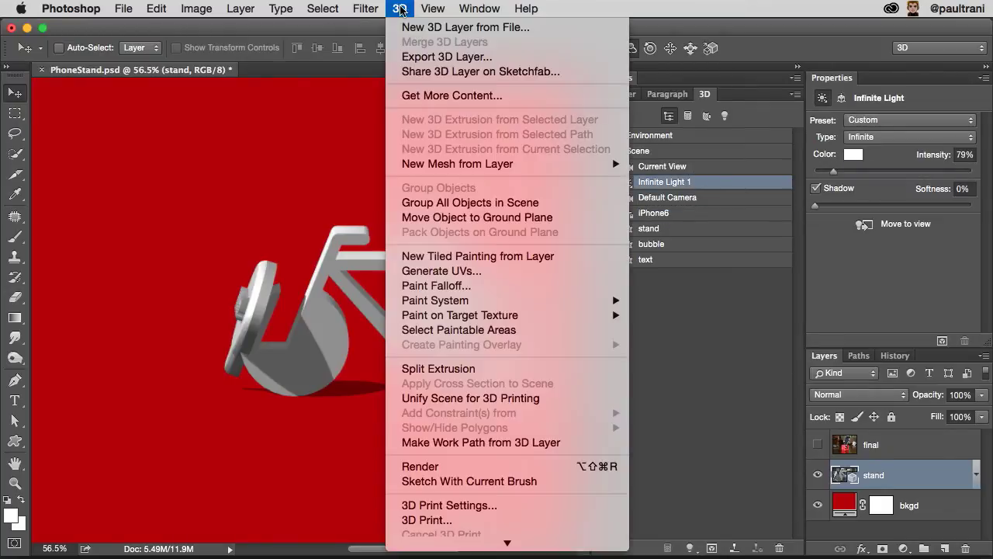
pyautogui.click(463, 503)
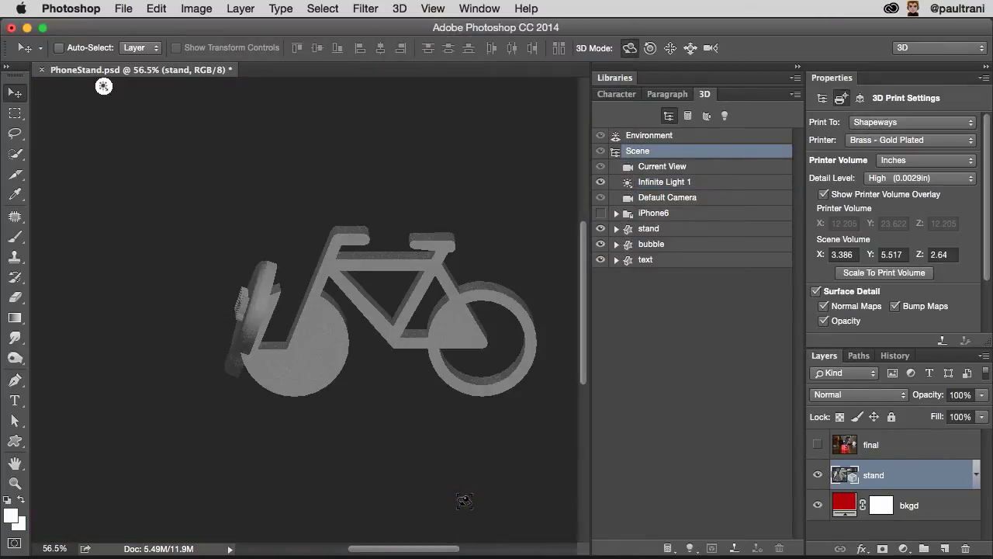
pyautogui.doubleClick(931, 360)
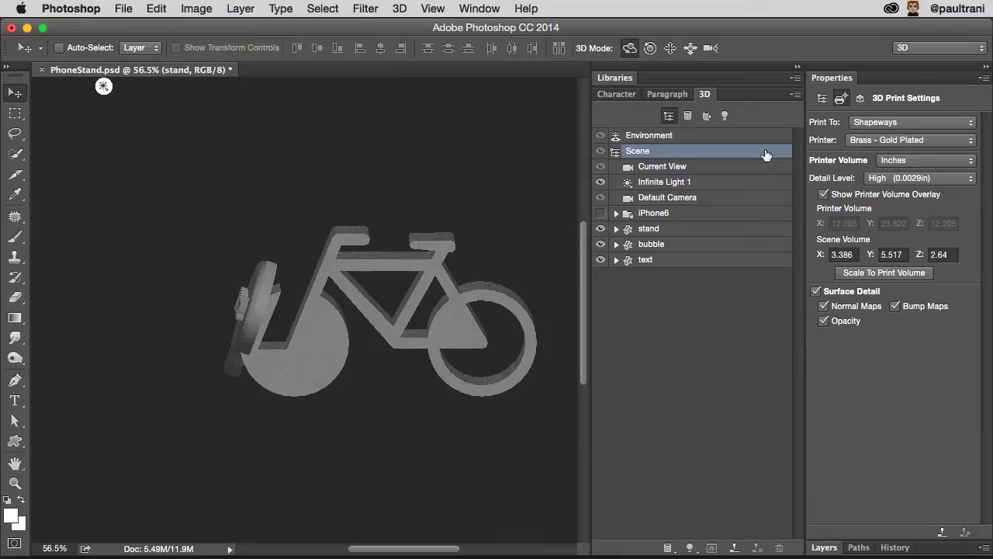
pyautogui.click(798, 66)
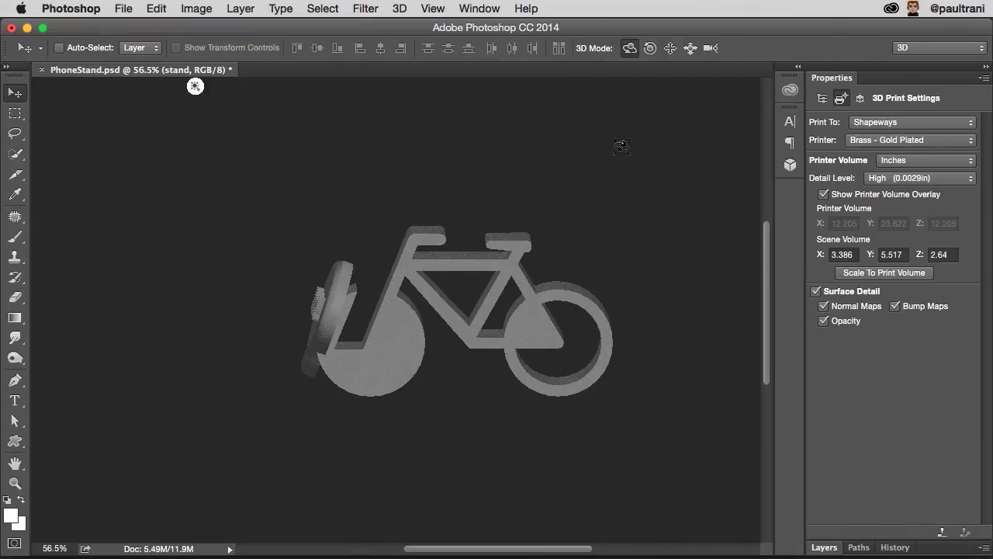
# Step: Keep Shapeways as print service and set material to Plastic - Coral Red, Strong & Flexible
pyautogui.click(869, 124)
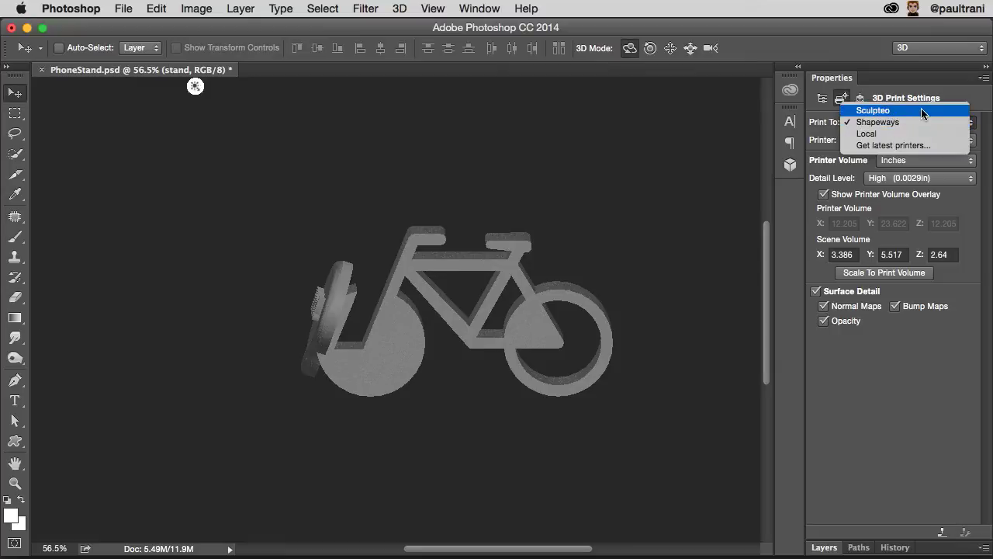
pyautogui.click(933, 122)
pyautogui.click(883, 141)
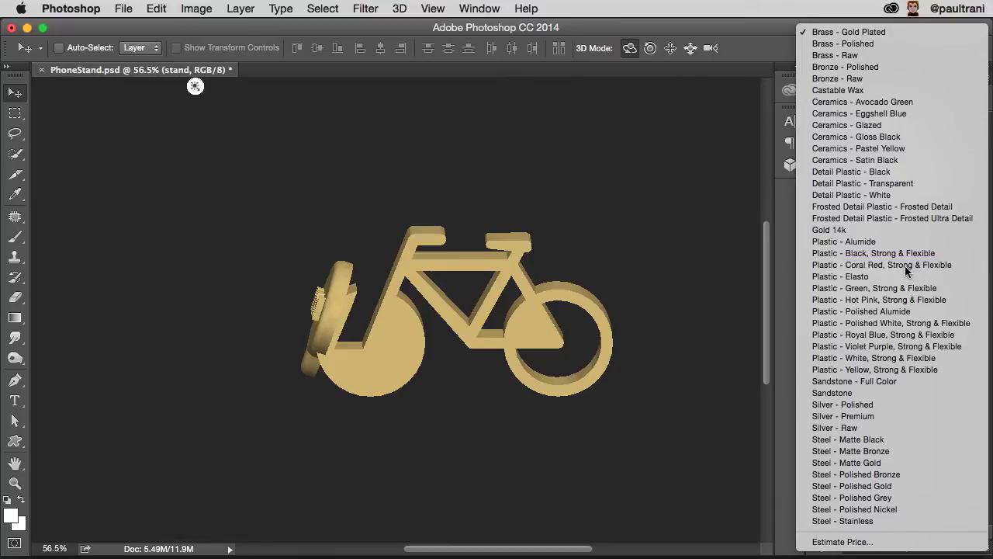
pyautogui.click(906, 265)
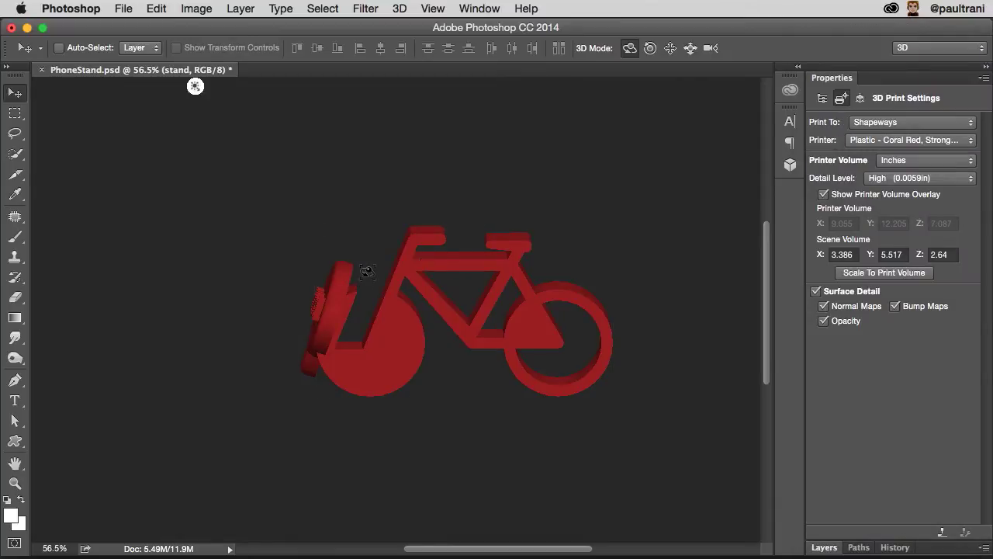
# Step: Start print preparation to repair the meshes and get the $59.79 estimate, then orbit the preview
pyautogui.click(941, 533)
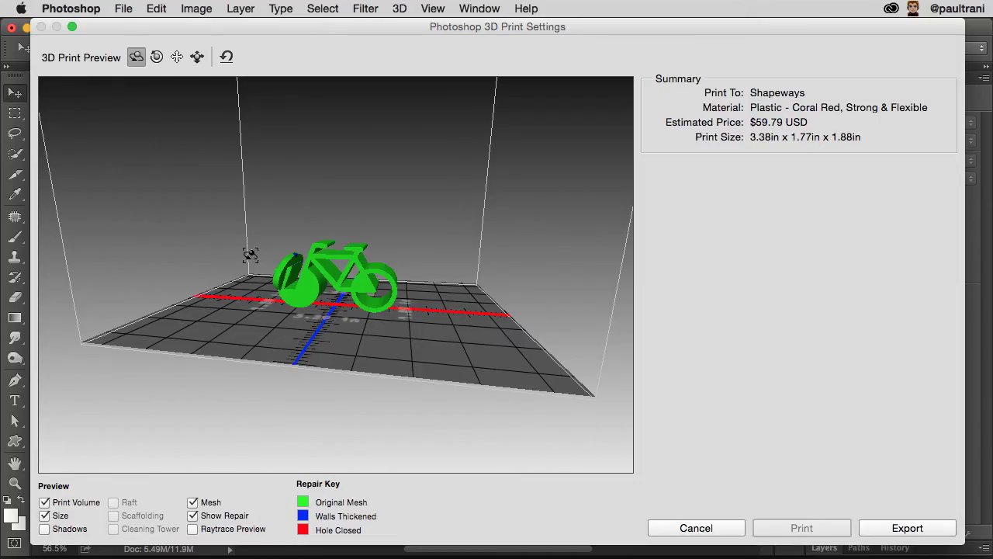
pyautogui.moveTo(251, 254); pyautogui.dragTo(310, 256)
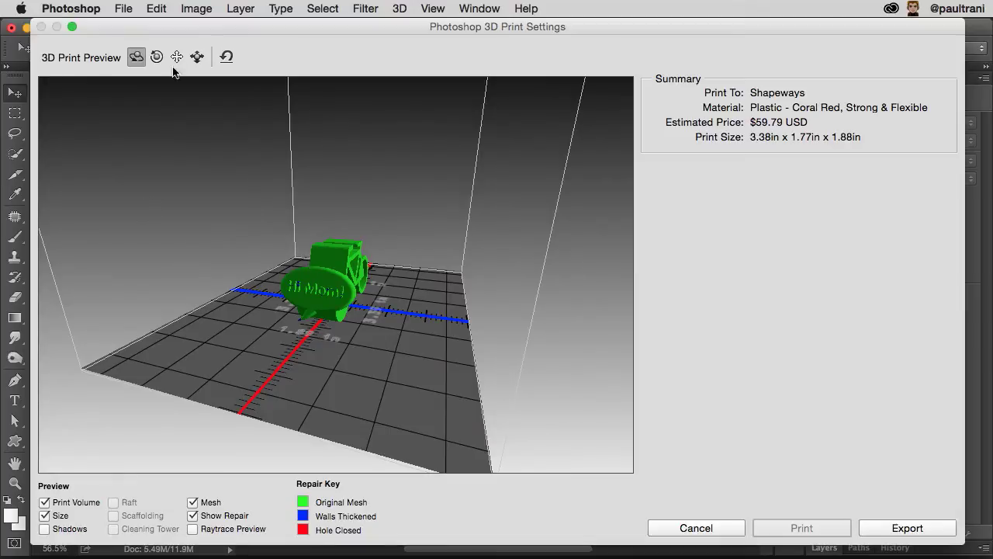
# Step: Zoom in on the 'Hi Mom!' bubble and orbit the print preview around the bike stand
pyautogui.click(197, 57)
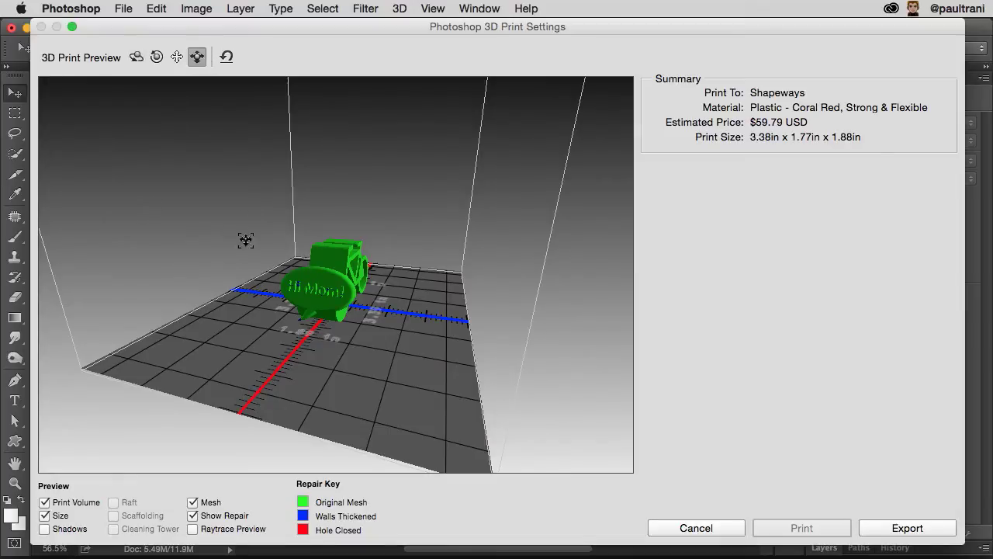
pyautogui.moveTo(243, 225); pyautogui.dragTo(332, 381)
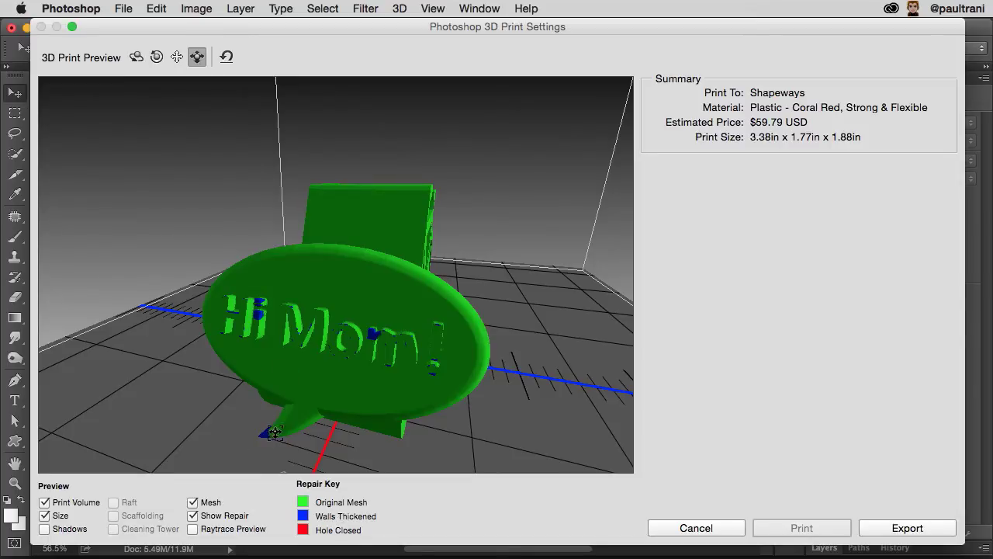
pyautogui.click(136, 57)
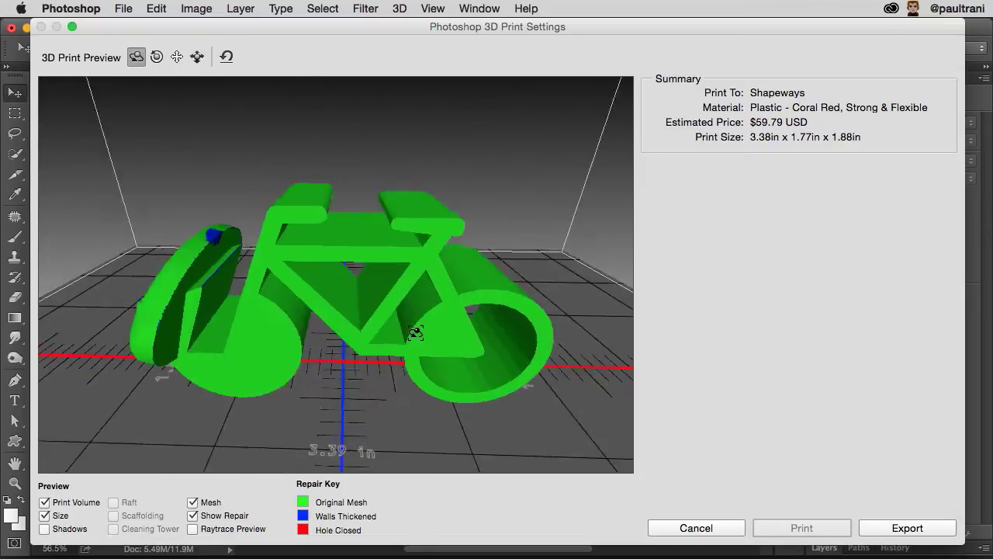
pyautogui.moveTo(411, 333); pyautogui.dragTo(286, 319)
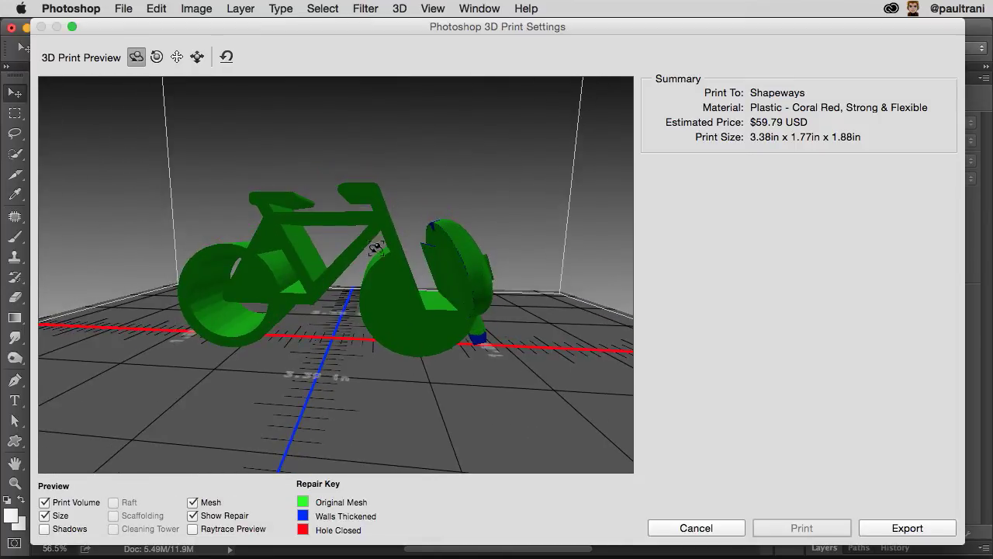
pyautogui.moveTo(516, 302); pyautogui.dragTo(412, 309)
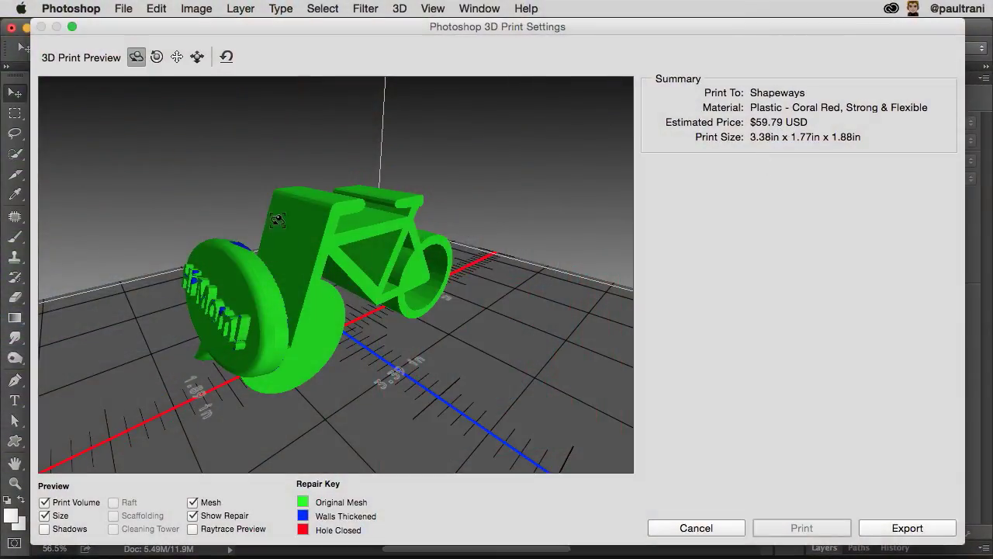
pyautogui.moveTo(278, 220); pyautogui.dragTo(267, 271)
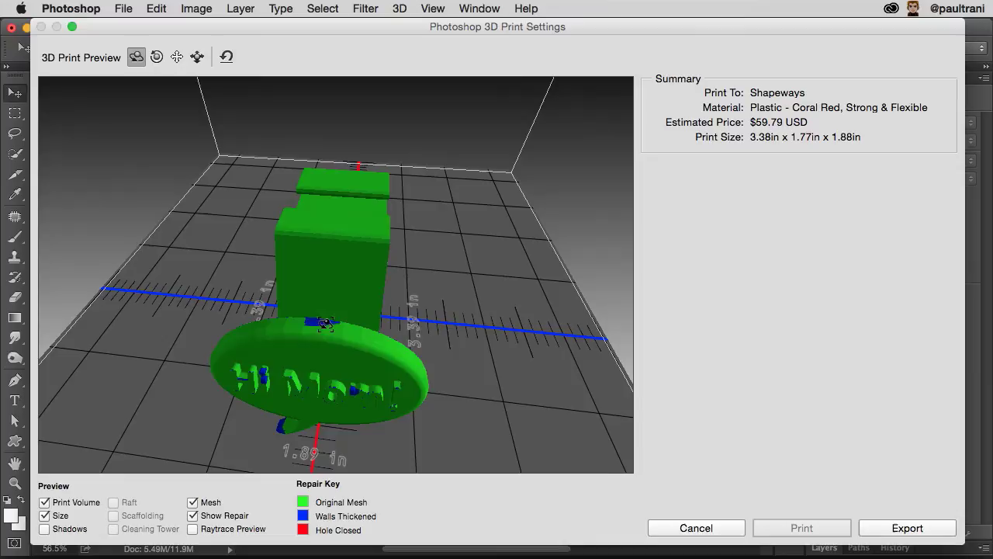
pyautogui.moveTo(364, 322); pyautogui.dragTo(341, 310)
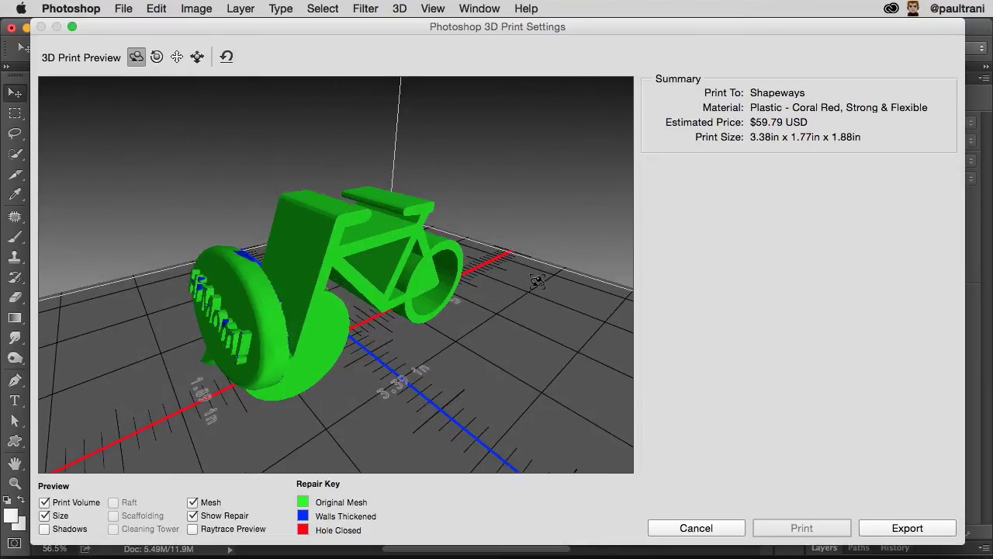
# Step: Export the model as PhoneStand.stl to the Desktop and agree to upload it to Shapeways
pyautogui.click(899, 529)
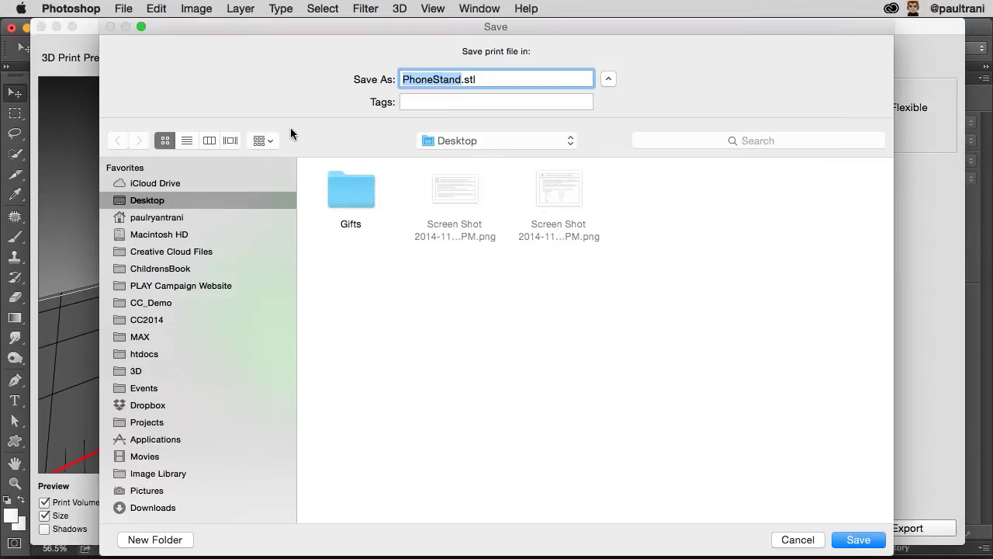
pyautogui.press('Return')
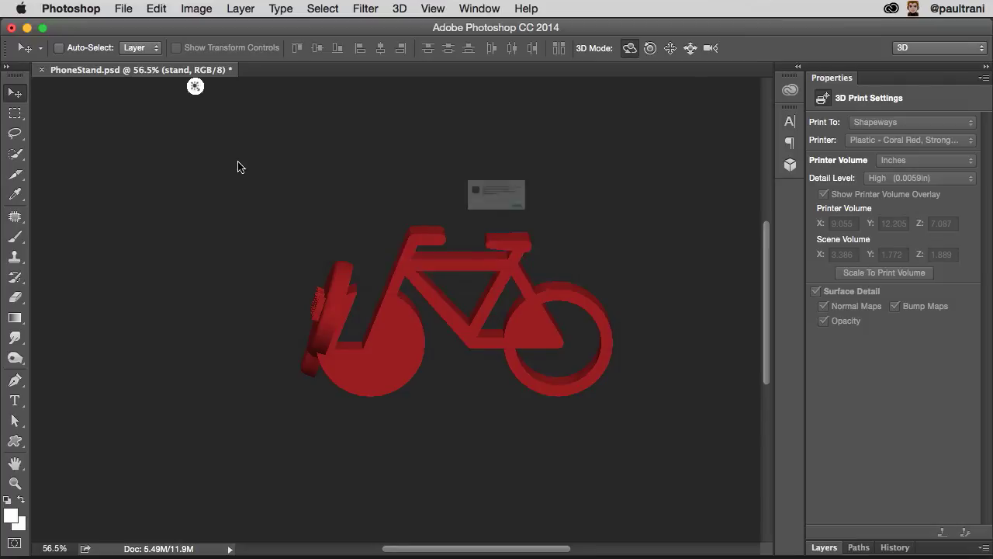
pyautogui.click(594, 257)
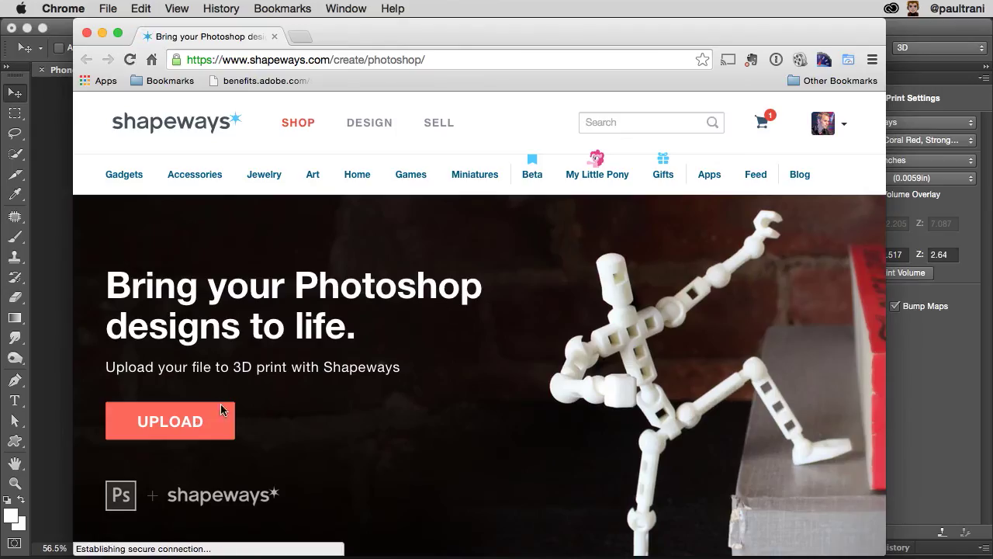
# Step: Upload PhoneStand.stl.zip through the Shapeways upload form, then return to Photoshop
pyautogui.click(190, 420)
pyautogui.click(360, 223)
pyautogui.doubleClick(351, 195)
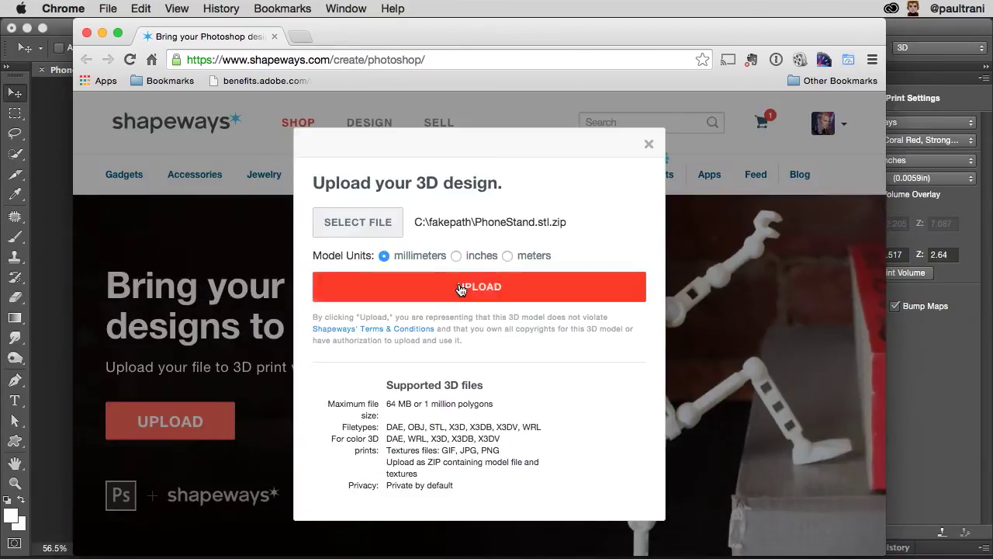
pyautogui.click(461, 284)
pyautogui.click(53, 135)
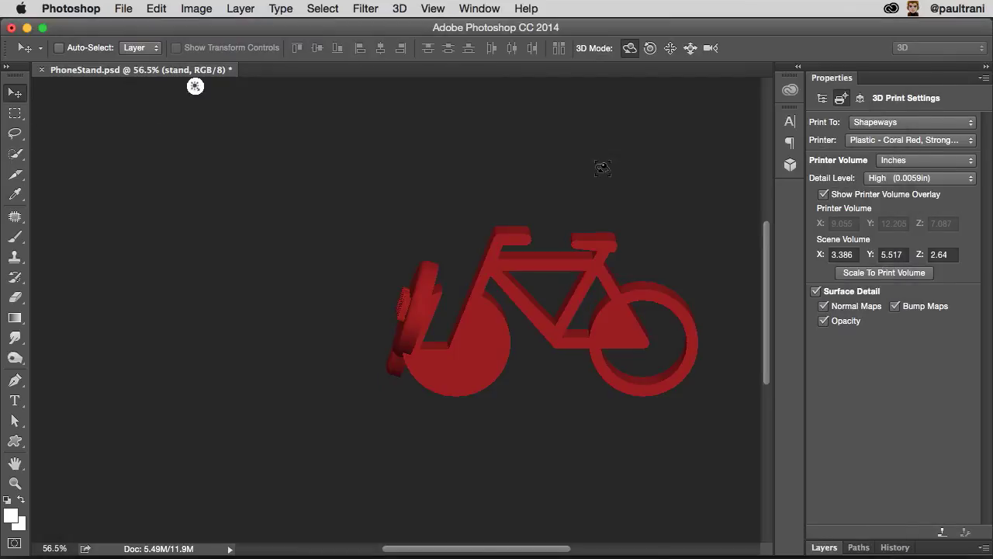
# Step: Expand the Layers and 3D panels and select the stand mesh to restore the red-background render
pyautogui.click(955, 541)
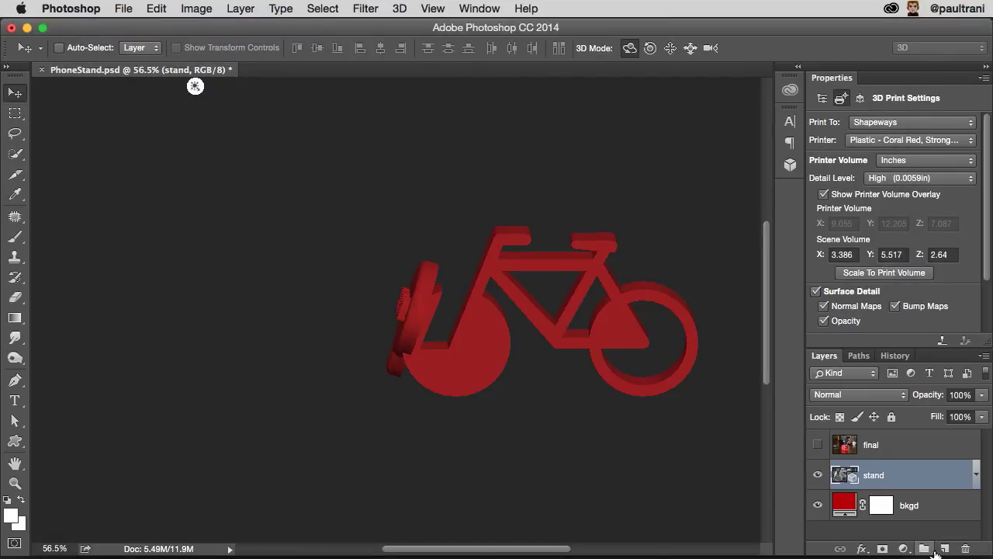
pyautogui.click(798, 68)
pyautogui.click(644, 230)
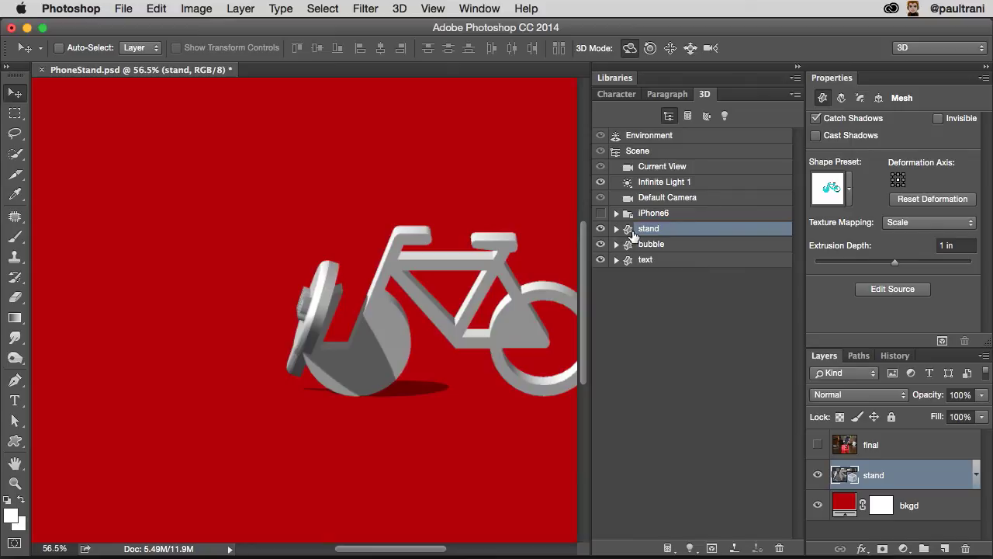
# Step: Minimize Photoshop and scroll the PhoneStand.stl Materials list on Shapeways down to Stainless Steel
pyautogui.click(27, 29)
pyautogui.scroll(-5, 69, 196)
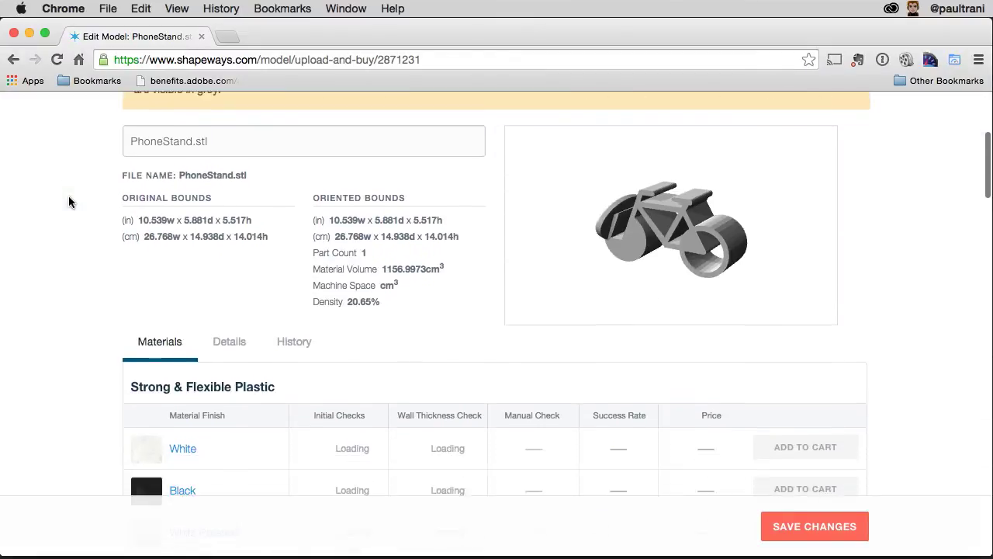
pyautogui.scroll(-1, 69, 202)
pyautogui.moveTo(745, 233); pyautogui.dragTo(535, 268)
pyautogui.scroll(-5, 461, 297)
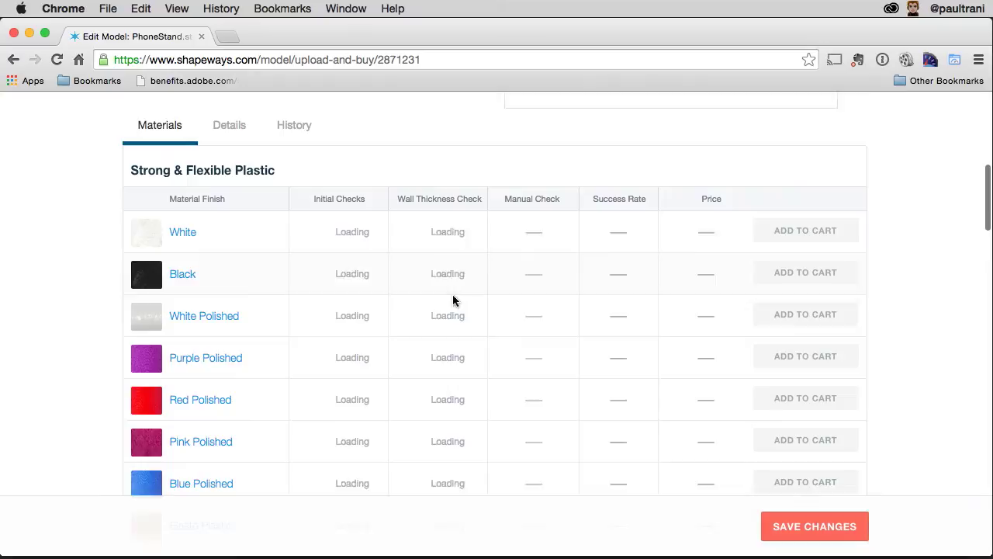
pyautogui.scroll(-7, 454, 300)
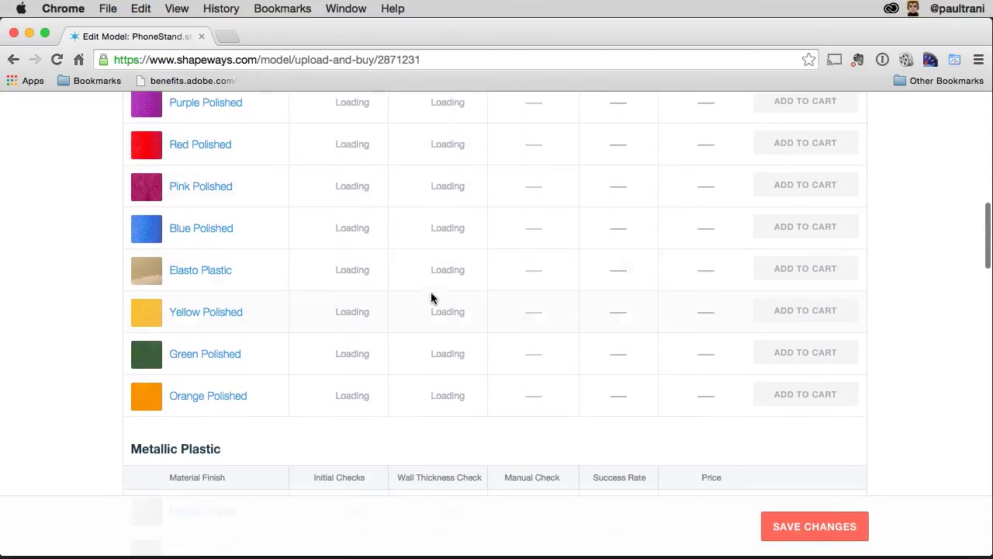
pyautogui.scroll(6, 430, 292)
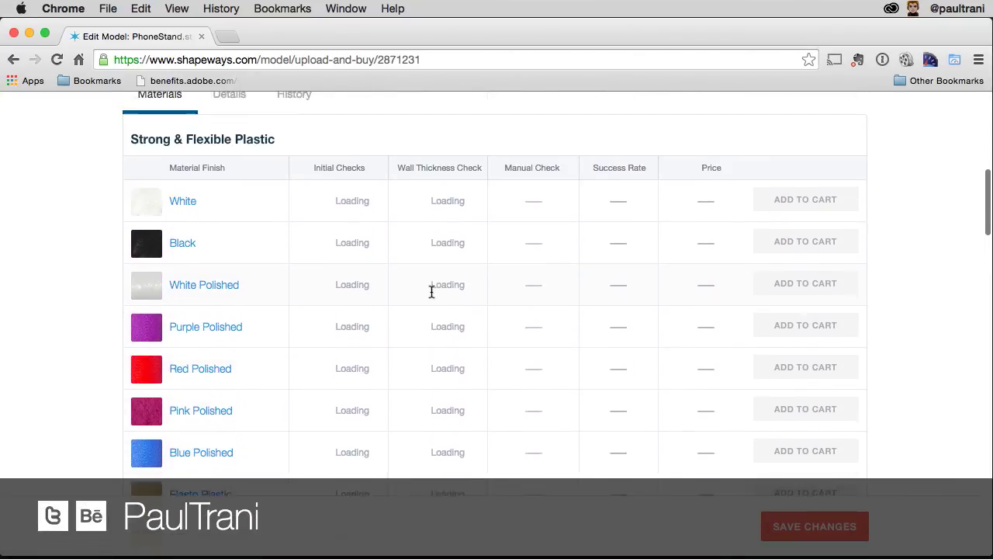
pyautogui.scroll(-2, 431, 292)
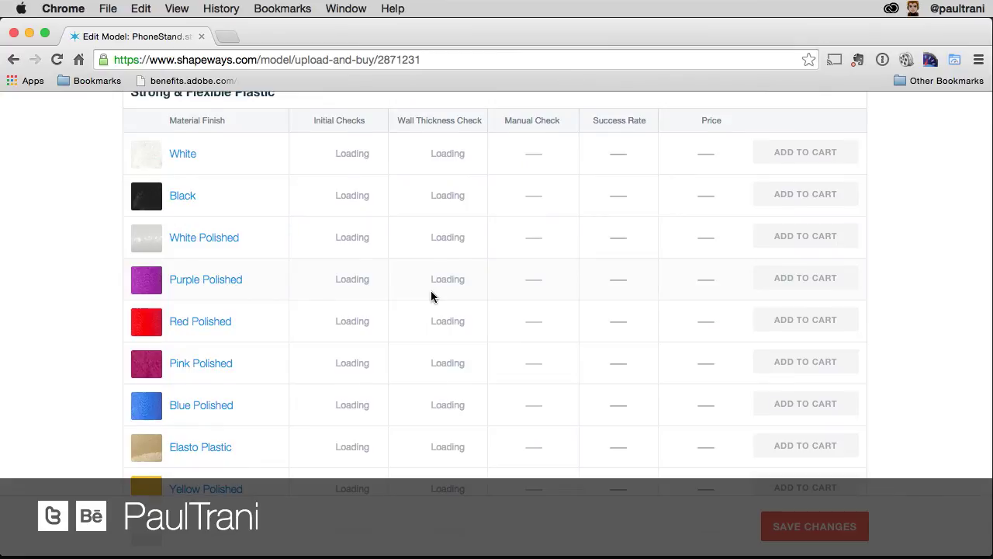
pyautogui.scroll(-3, 432, 297)
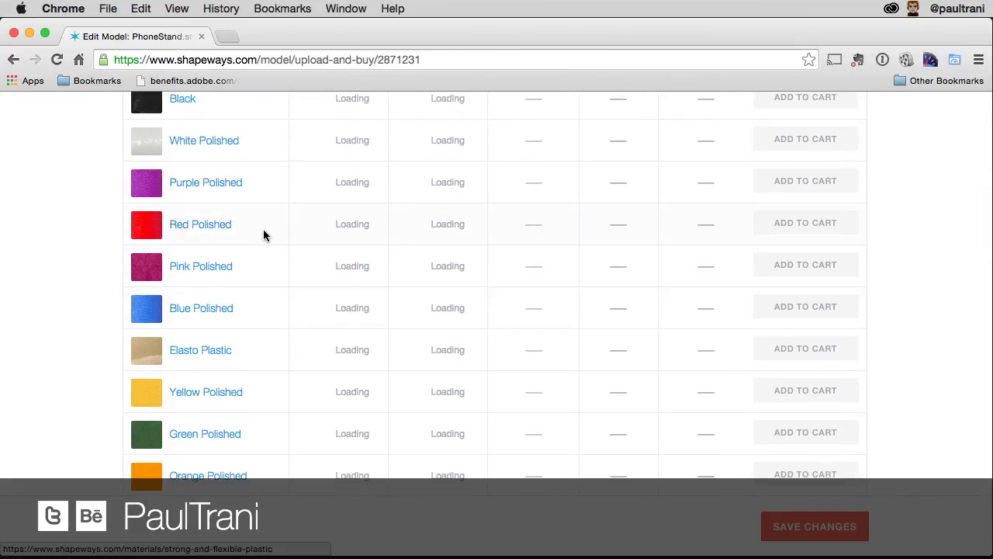
pyautogui.scroll(4, 264, 230)
pyautogui.scroll(-20, 264, 231)
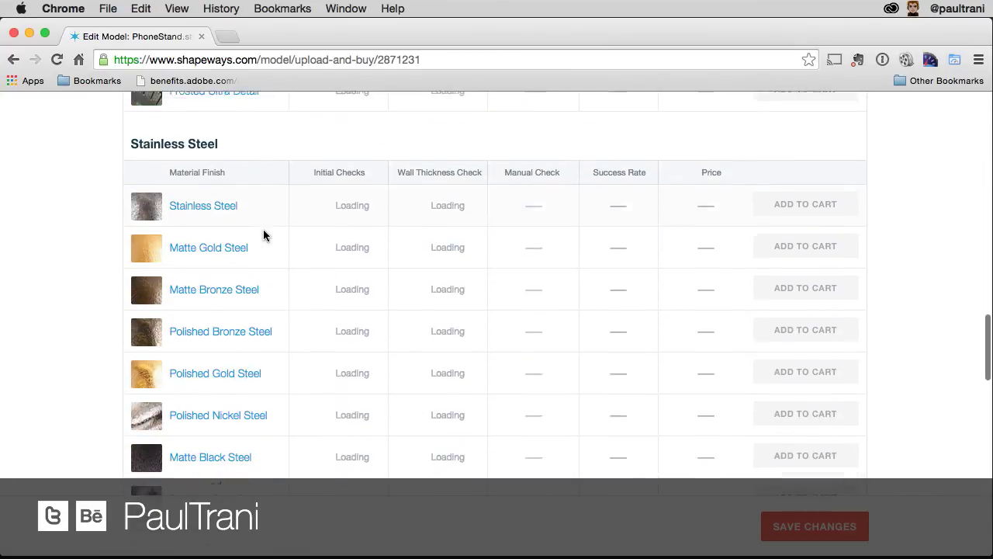